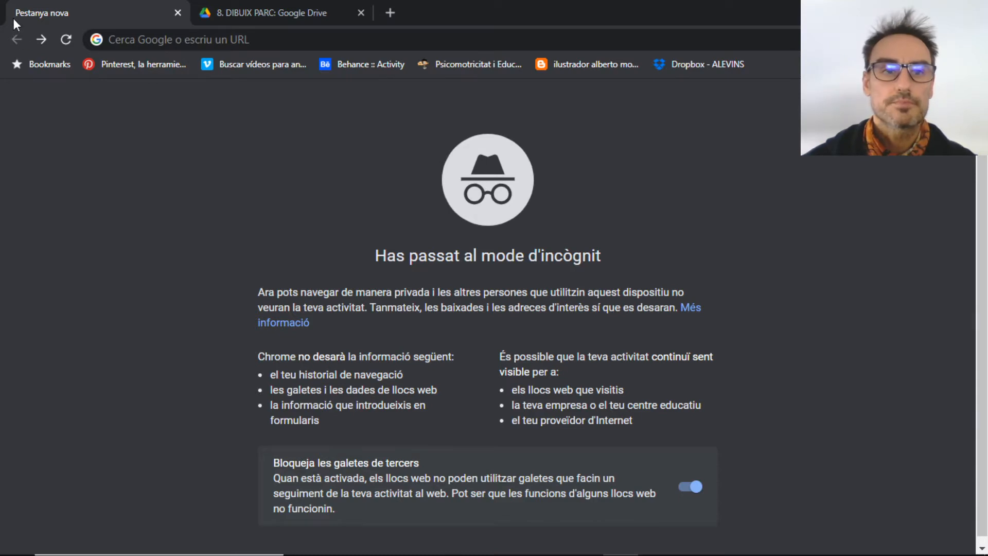
# Search Google for 'photopea' and open the 'Photopea | Online Photo Editor' result
pyautogui.click(172, 41)
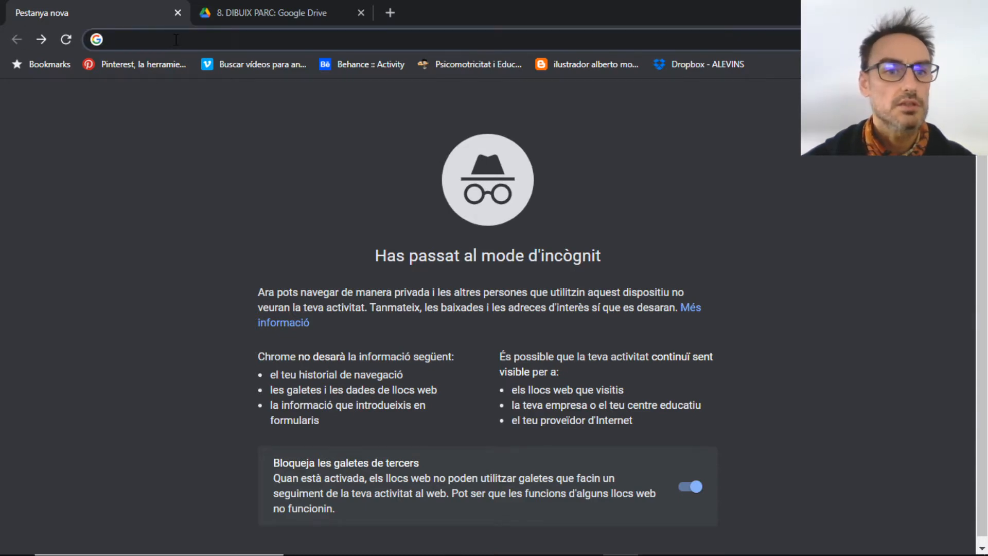
pyautogui.write('ph')
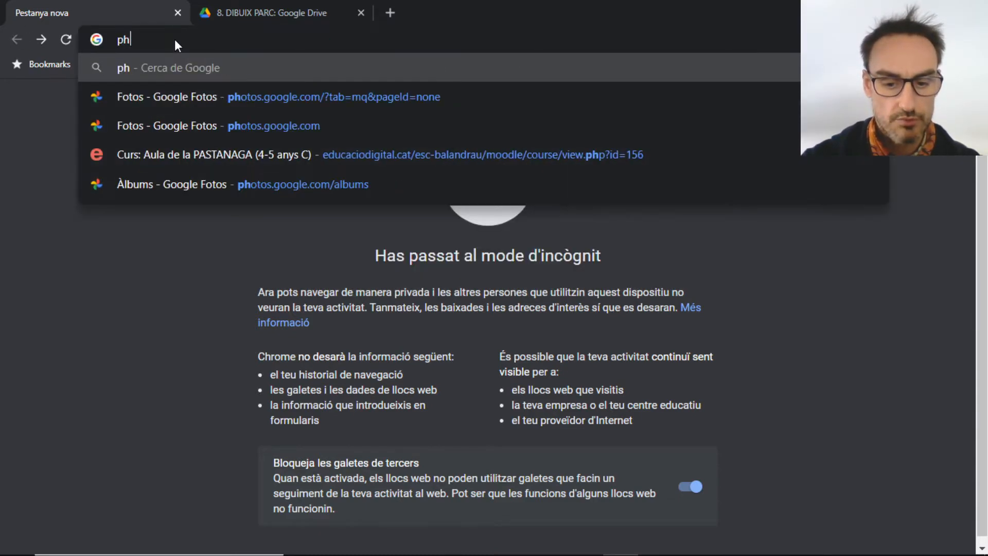
pyautogui.write('otope')
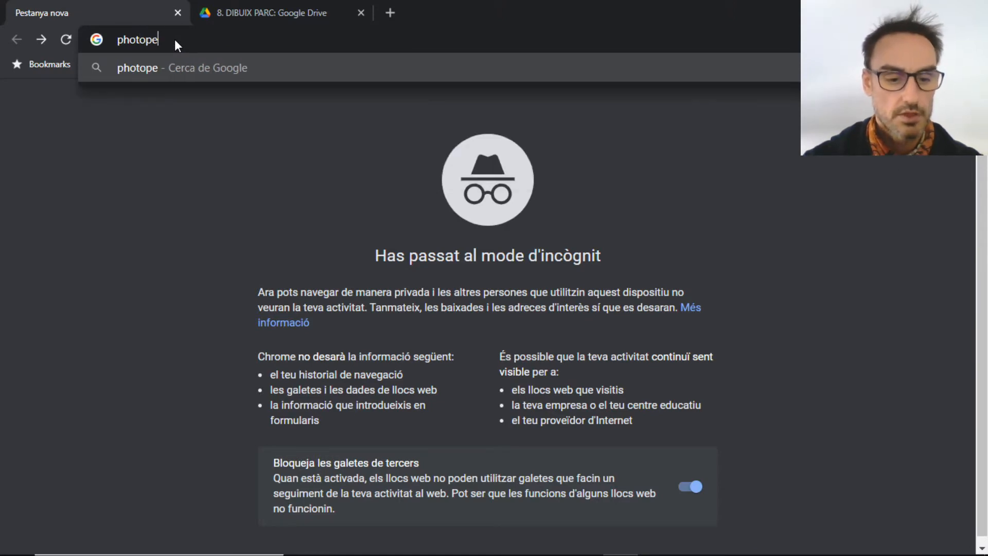
pyautogui.write('a')
pyautogui.press('Return')
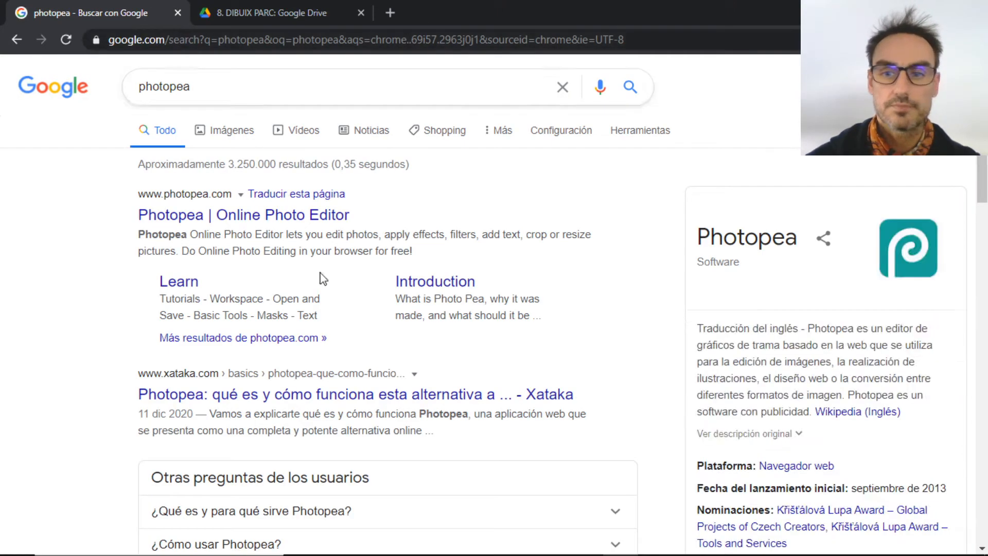
pyautogui.click(196, 221)
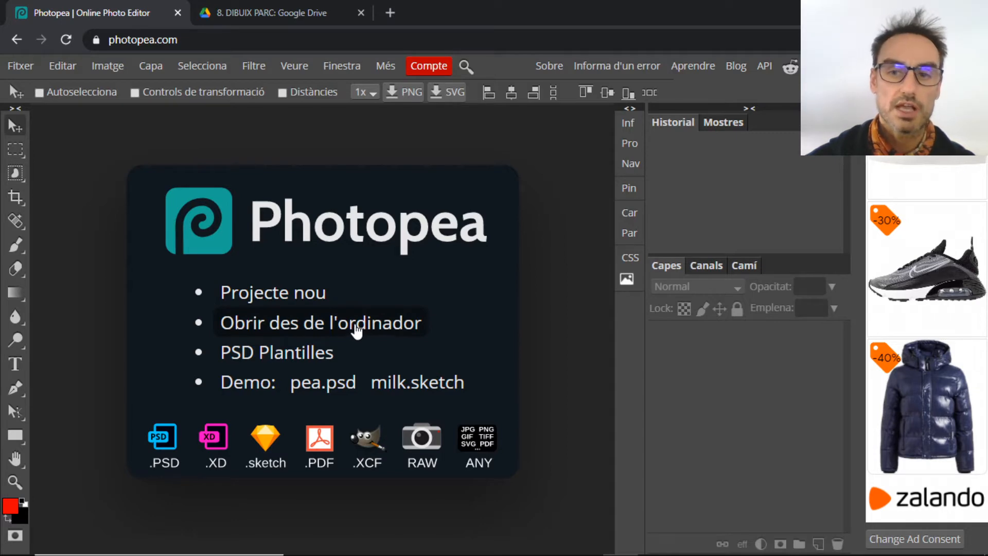
# Create a new Impressió A4 project, swapped to landscape 297 × 210 mm at 300 DPI
pyautogui.click(276, 302)
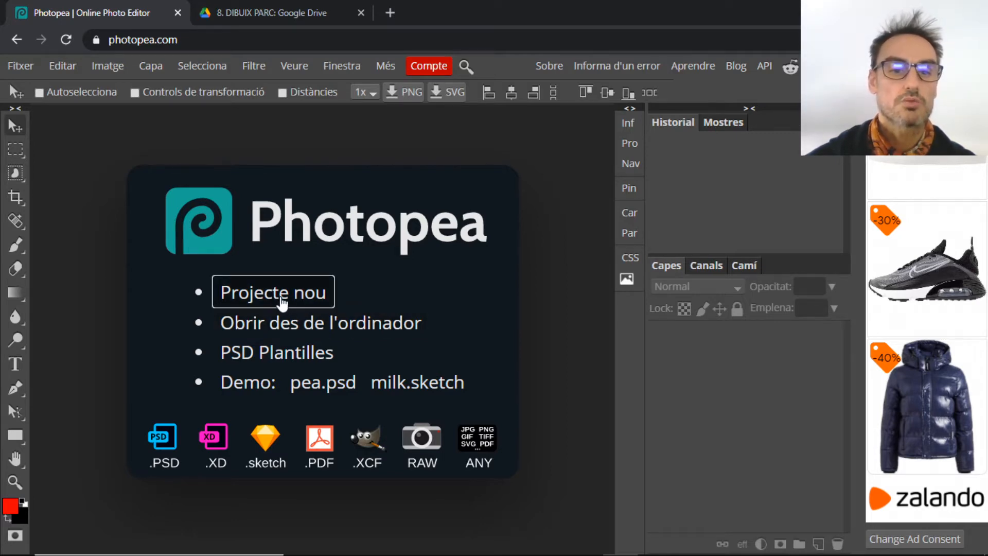
pyautogui.click(281, 303)
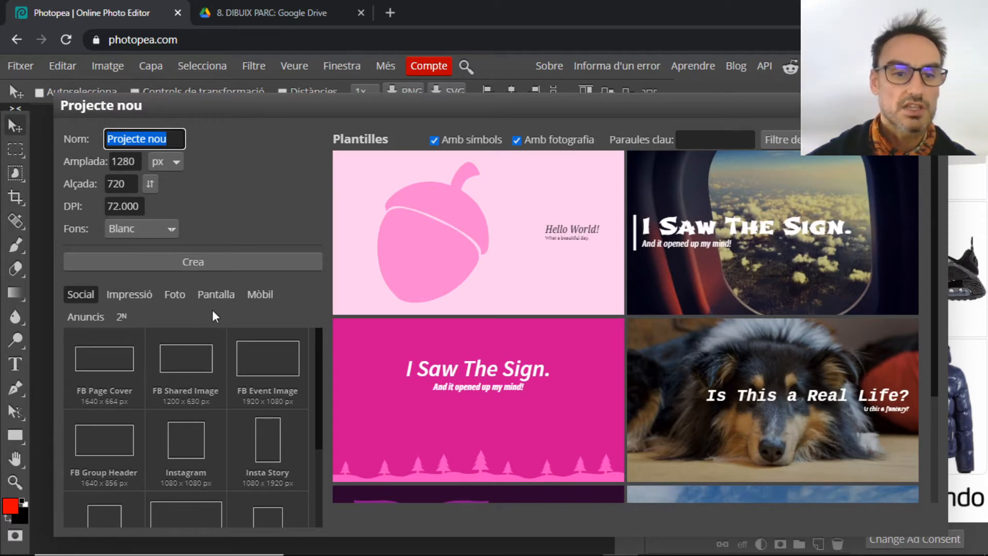
pyautogui.click(132, 293)
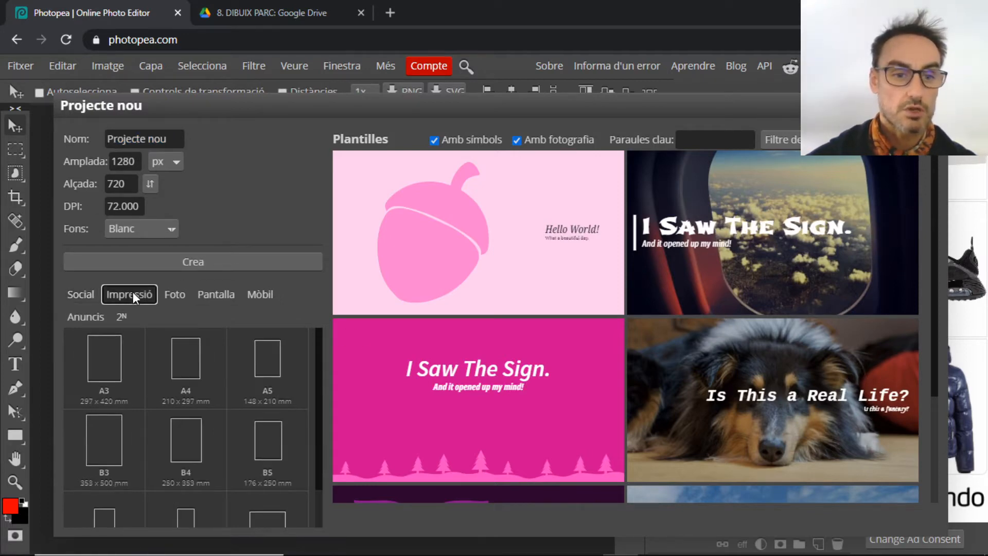
pyautogui.click(190, 366)
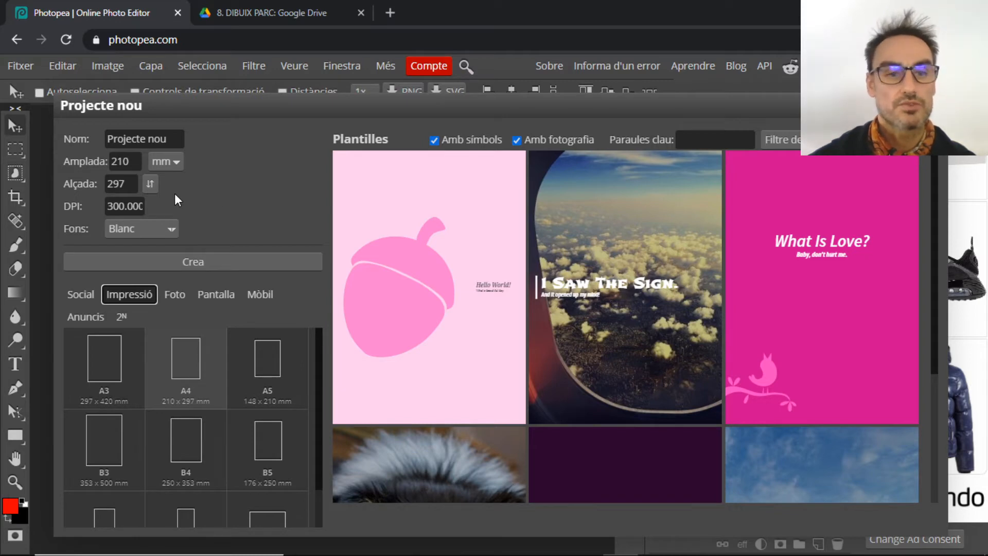
pyautogui.click(150, 181)
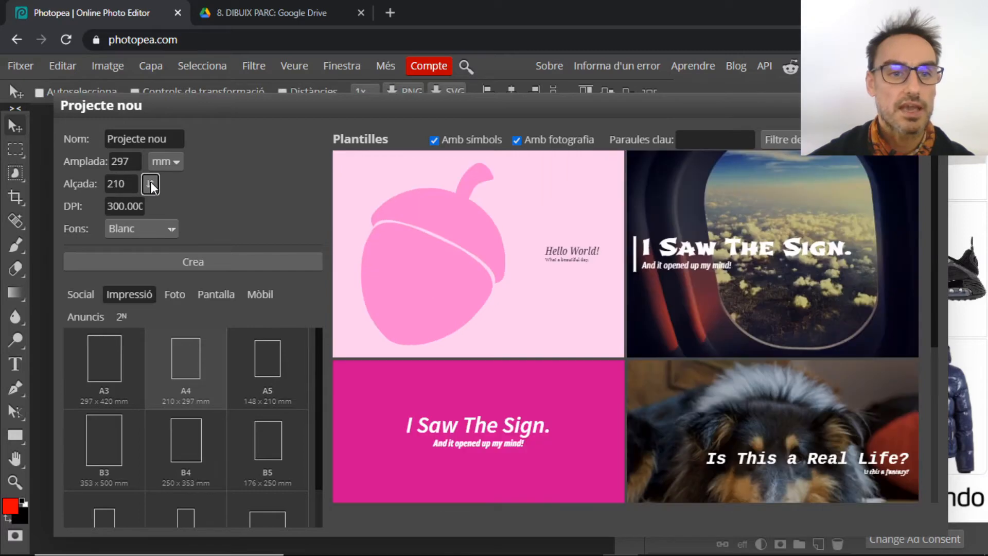
pyautogui.click(205, 260)
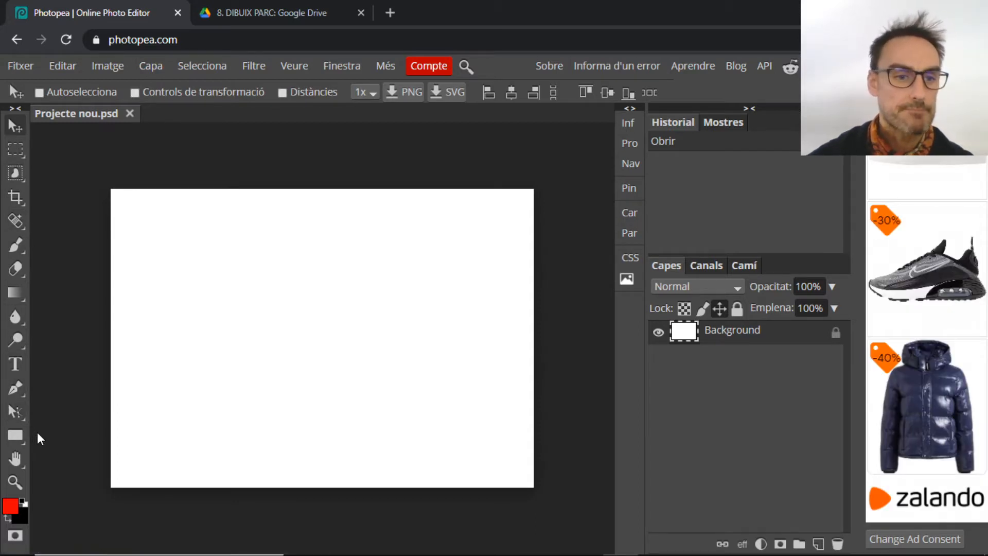
# Choose the Selecció amb llaç poligonal tool and add a new layer named 'dibuix'
pyautogui.rightClick(19, 149)
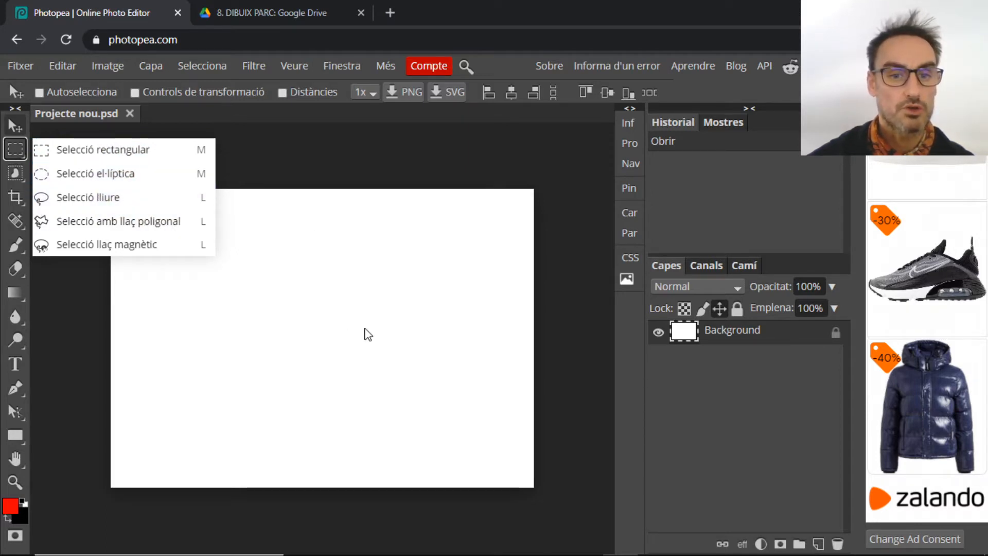
pyautogui.click(148, 225)
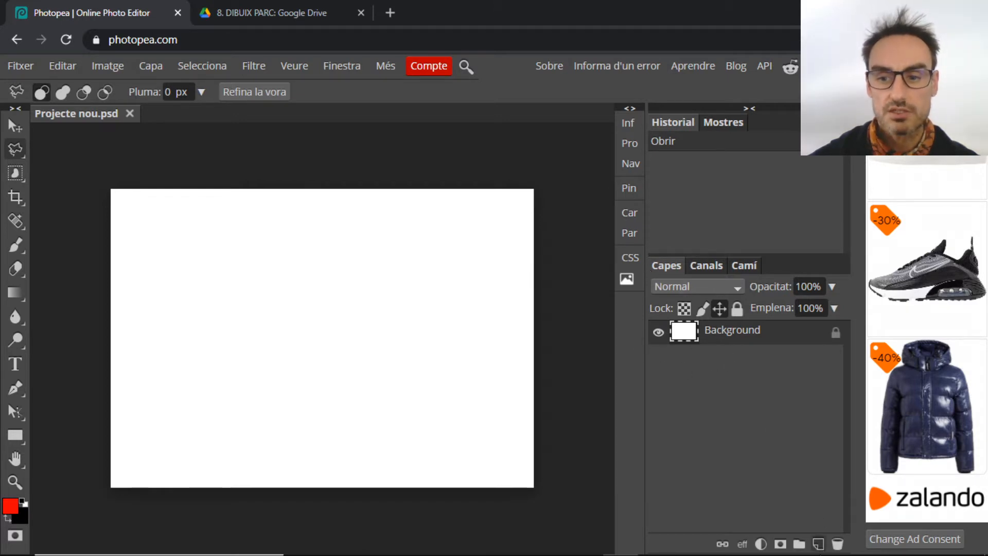
pyautogui.moveTo(818, 537)
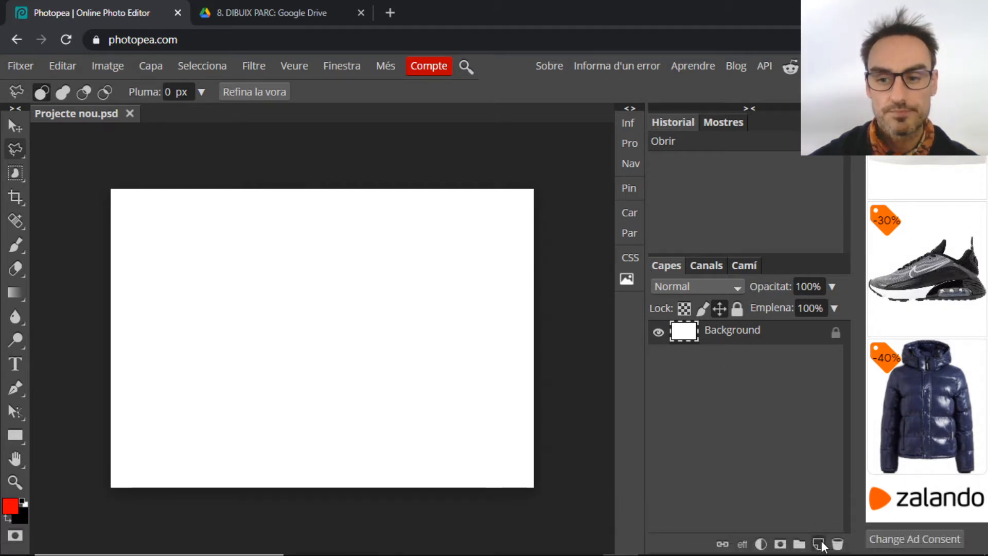
pyautogui.click(819, 544)
pyautogui.doubleClick(726, 330)
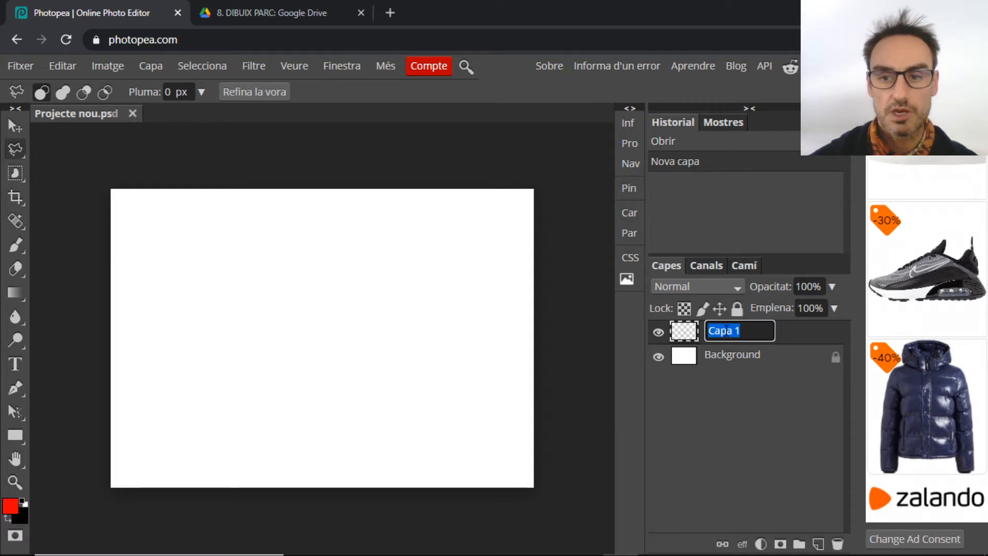
pyautogui.write('dibu')
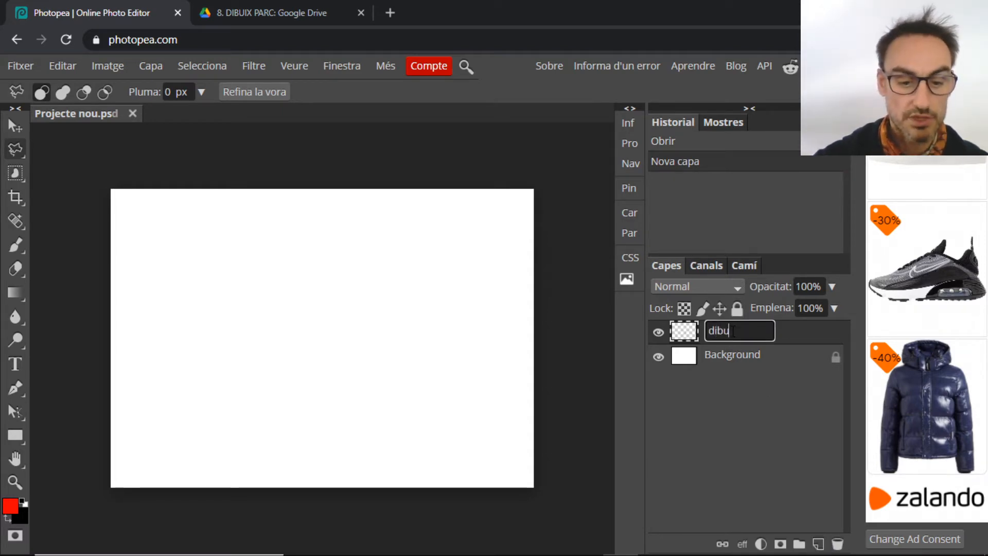
pyautogui.write('j')
pyautogui.write('x')
pyautogui.press('Return')
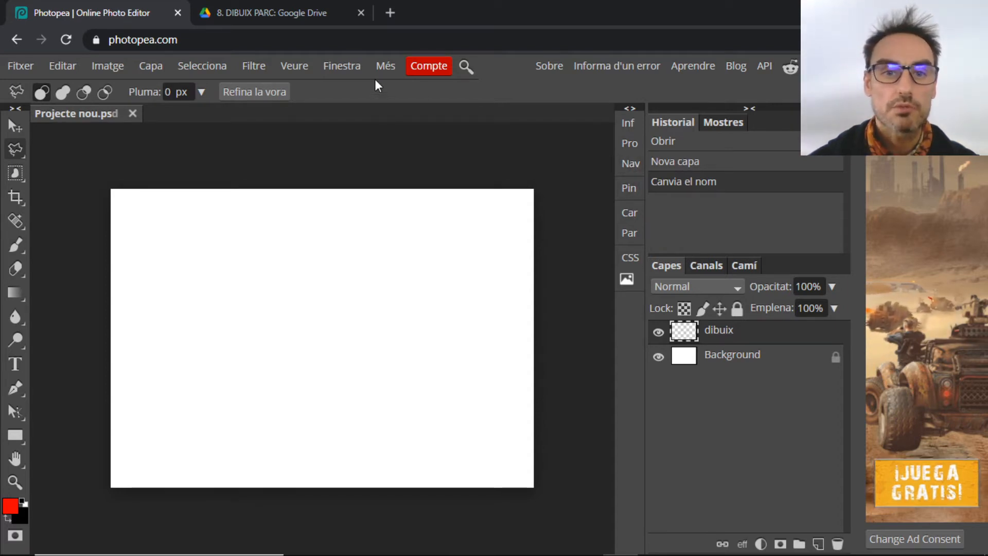
# Show the Navegador panel, then close it again
pyautogui.click(346, 66)
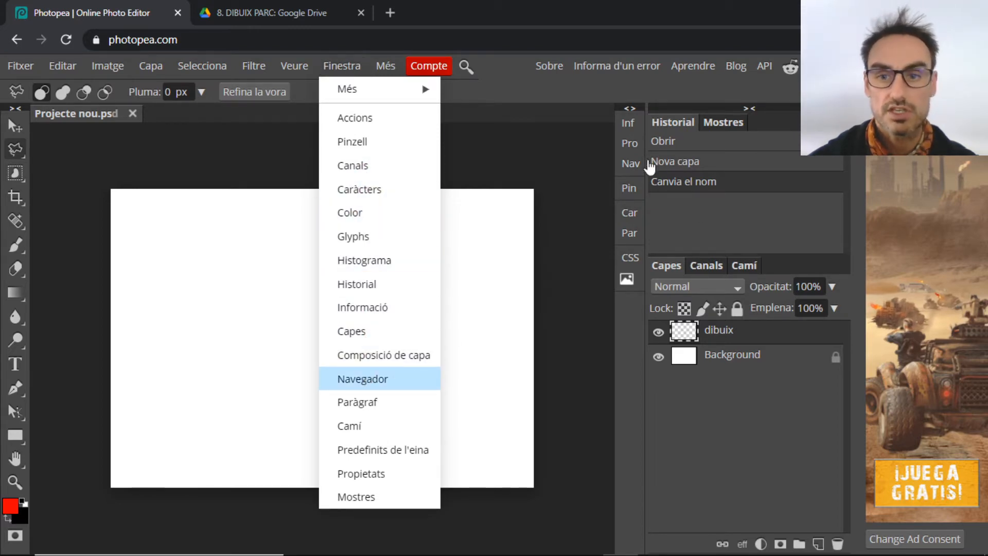
pyautogui.click(631, 164)
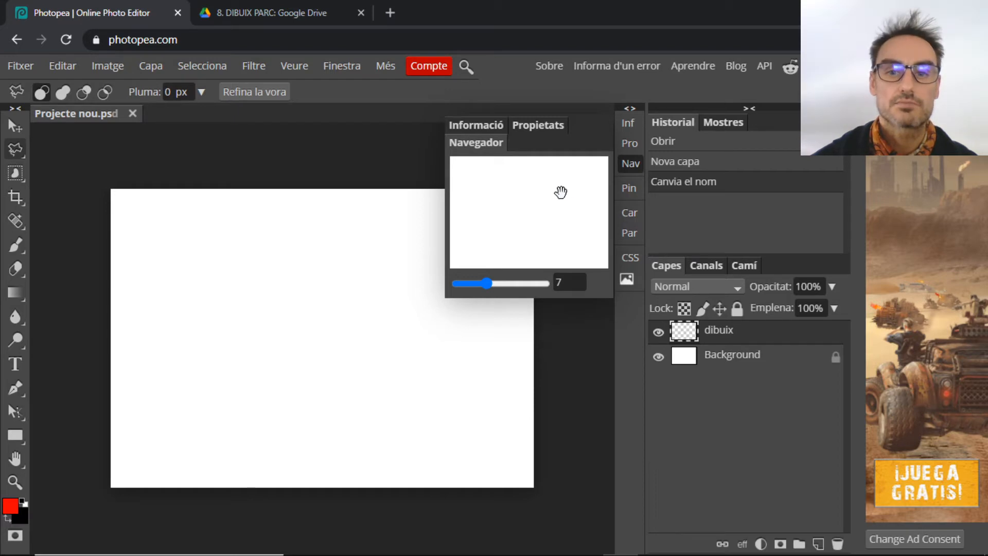
pyautogui.click(623, 161)
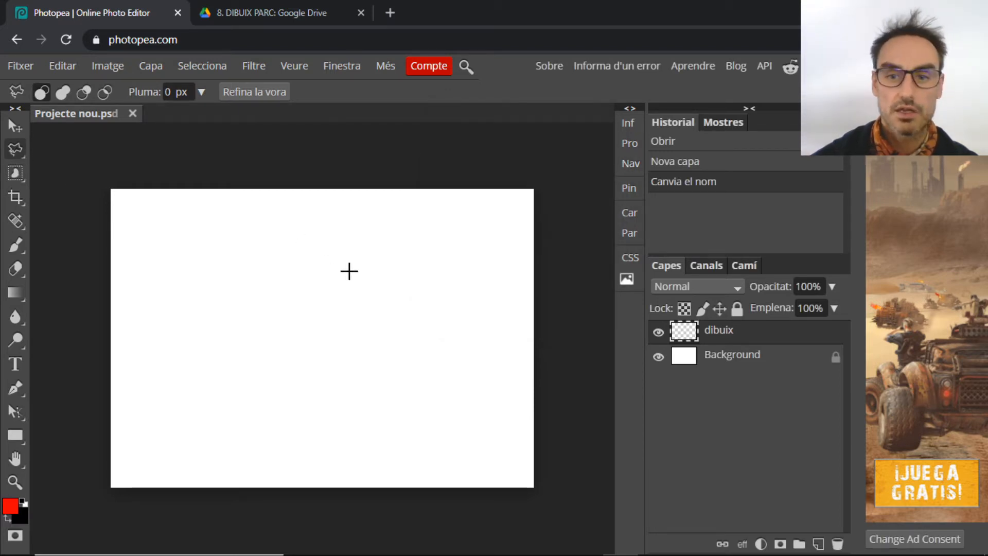
# Outline a ten-corner hook-shaped polygonal selection, closing it on the starting point
pyautogui.click(296, 242)
pyautogui.click(229, 287)
pyautogui.click(229, 367)
pyautogui.click(303, 391)
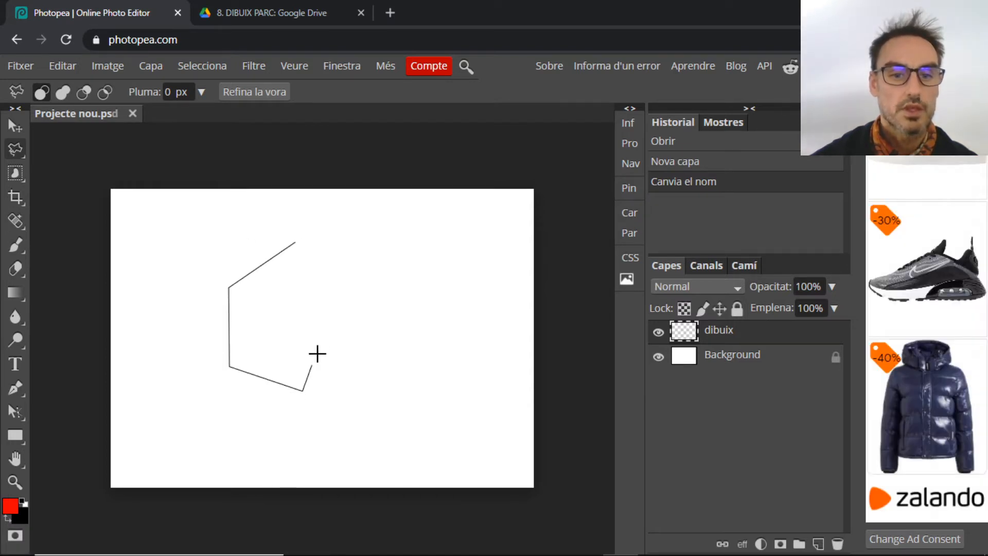
pyautogui.click(322, 339)
pyautogui.click(275, 339)
pyautogui.click(284, 298)
pyautogui.click(373, 283)
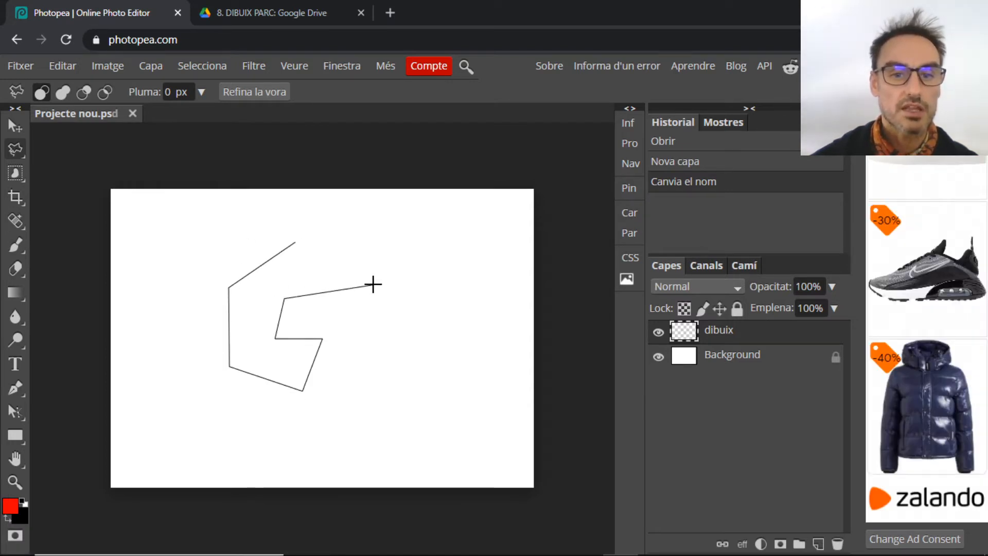
pyautogui.click(368, 260)
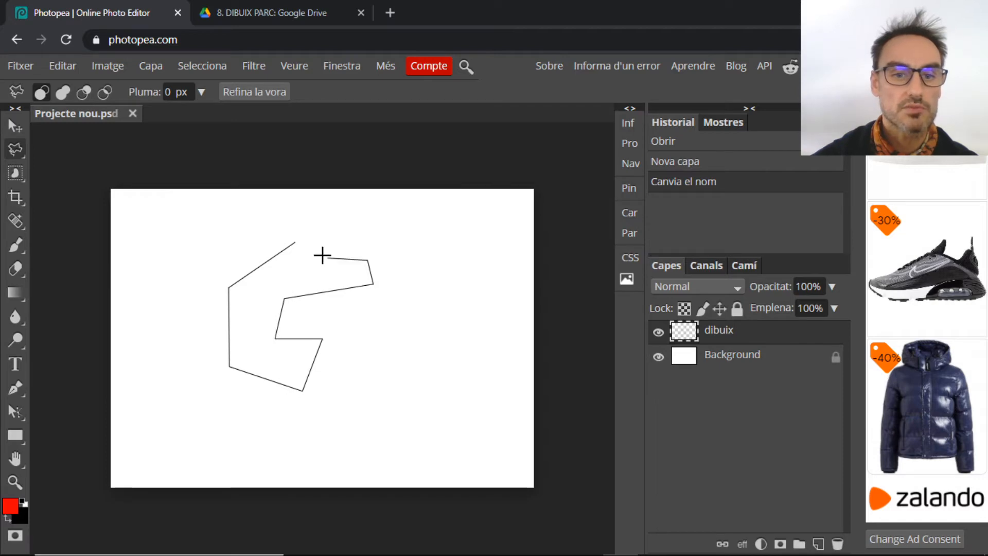
pyautogui.click(296, 242)
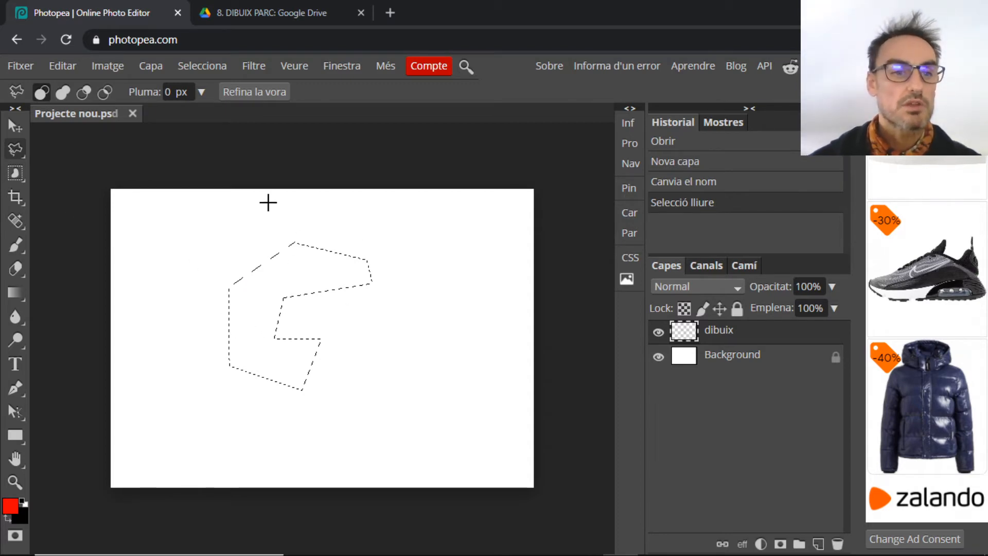
pyautogui.click(17, 244)
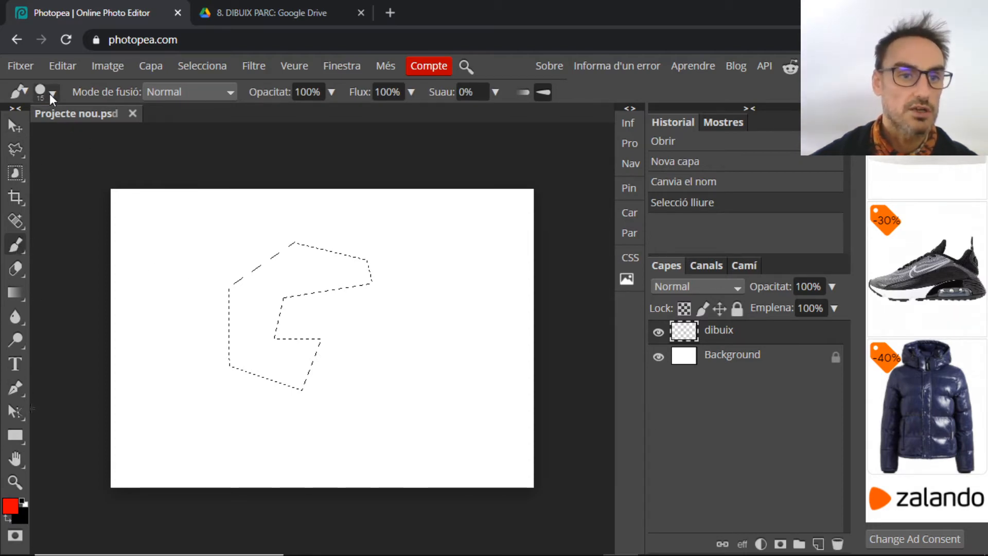
# Paint red inside the selection with a 412 px brush, zooming in to reach the lower-left edge
pyautogui.moveTo(237, 304)
pyautogui.mouseDown()
pyautogui.moveTo(344, 218)
pyautogui.moveTo(267, 273)
pyautogui.moveTo(344, 275)
pyautogui.moveTo(316, 245)
pyautogui.moveTo(318, 279)
pyautogui.moveTo(262, 250)
pyautogui.moveTo(323, 247)
pyautogui.moveTo(373, 263)
pyautogui.moveTo(339, 275)
pyautogui.moveTo(318, 246)
pyautogui.moveTo(301, 273)
pyautogui.moveTo(324, 266)
pyautogui.mouseUp()
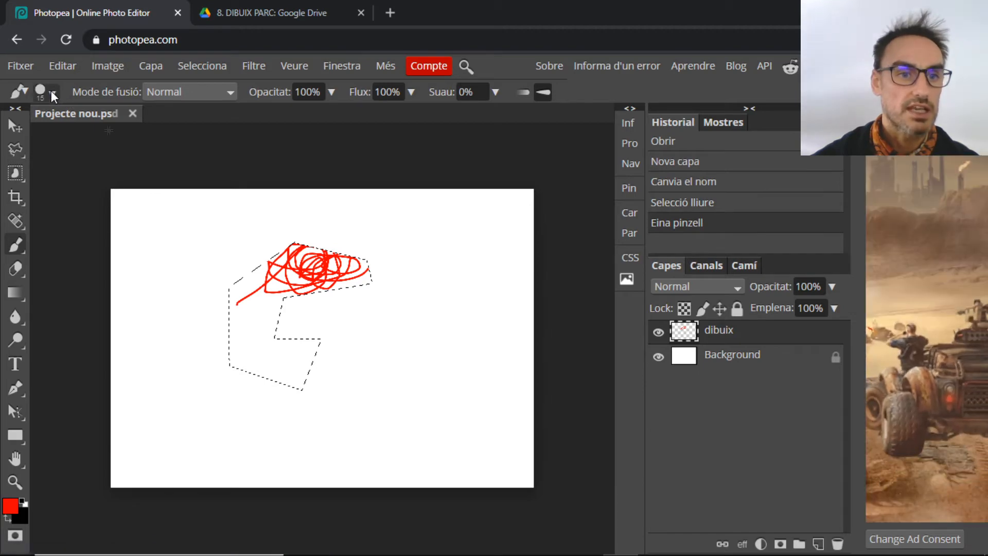
pyautogui.click(50, 95)
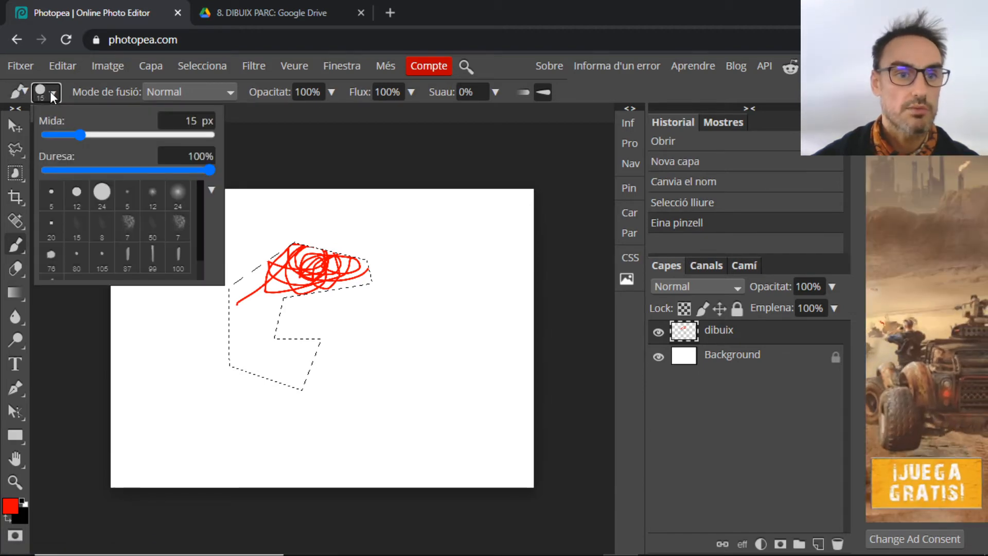
pyautogui.moveTo(80, 134); pyautogui.dragTo(173, 135)
pyautogui.moveTo(288, 221)
pyautogui.mouseDown()
pyautogui.moveTo(308, 302)
pyautogui.moveTo(353, 352)
pyautogui.moveTo(350, 276)
pyautogui.moveTo(317, 236)
pyautogui.moveTo(370, 273)
pyautogui.moveTo(298, 411)
pyautogui.moveTo(315, 330)
pyautogui.moveTo(301, 353)
pyautogui.moveTo(284, 388)
pyautogui.moveTo(291, 413)
pyautogui.mouseUp()
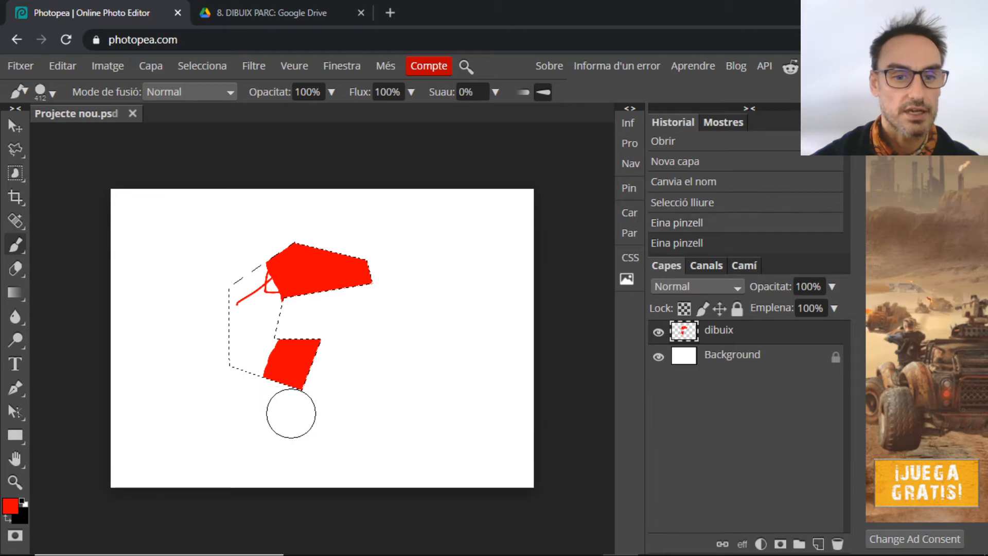
pyautogui.click(637, 164)
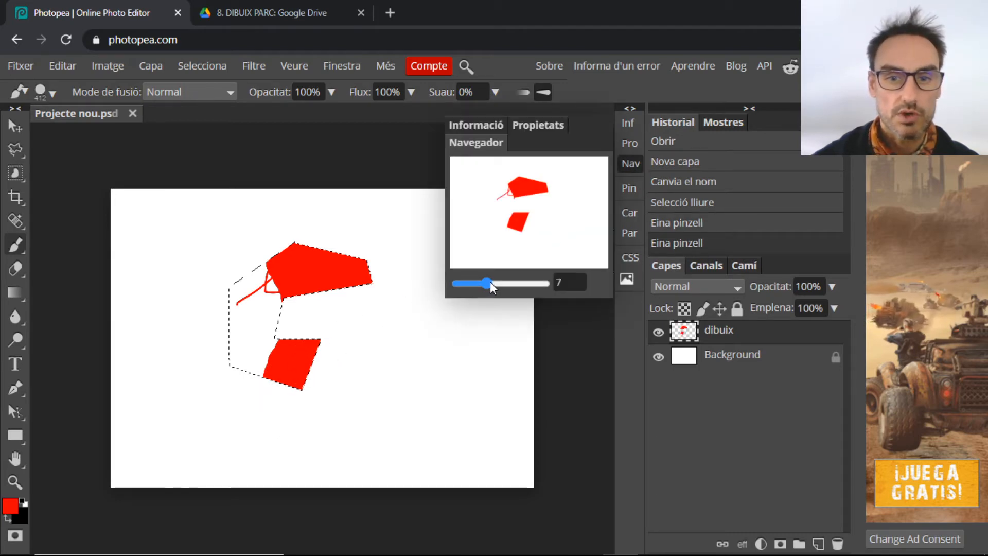
pyautogui.moveTo(490, 282); pyautogui.dragTo(499, 280)
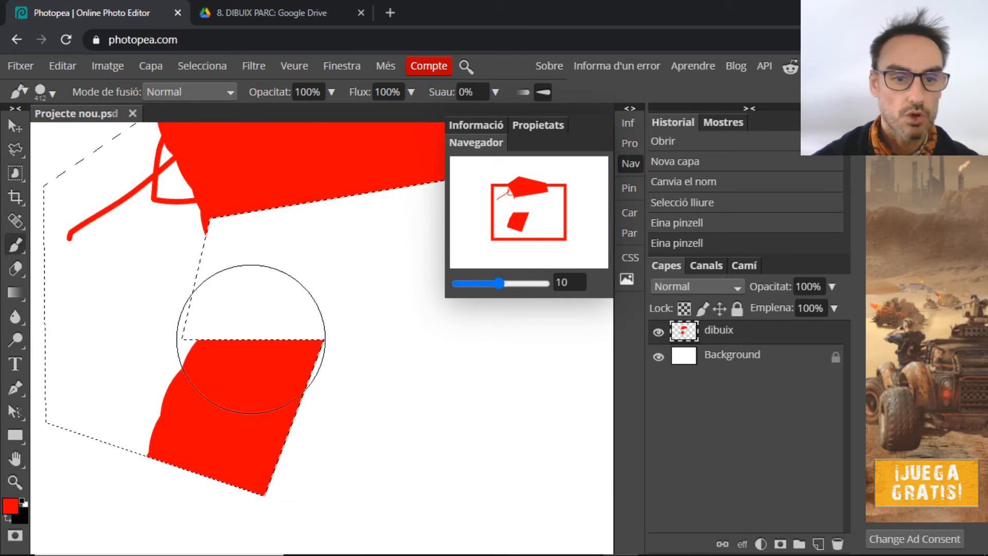
pyautogui.moveTo(221, 375); pyautogui.dragTo(165, 501)
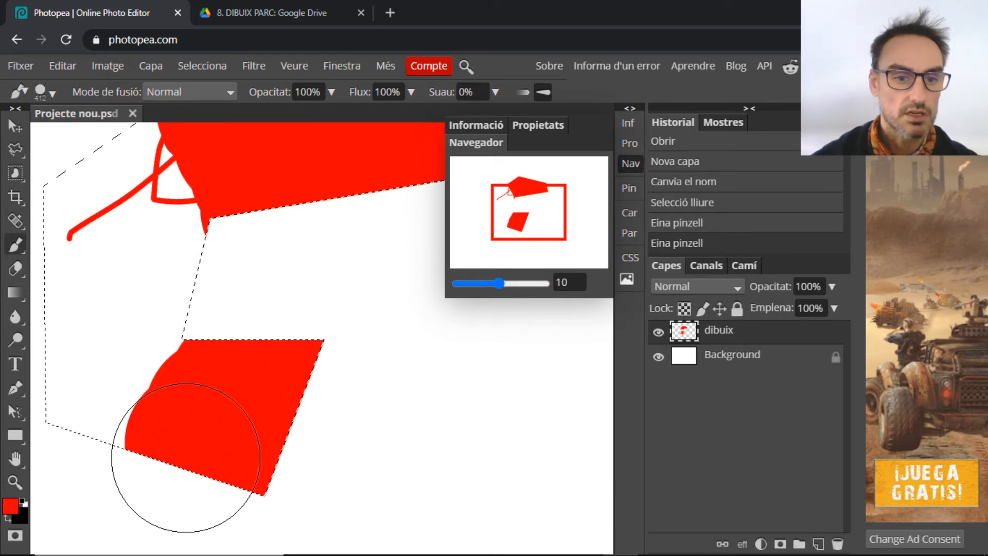
# Lower the brush hardness and paint the left and lower-left edges solid red
pyautogui.click(54, 93)
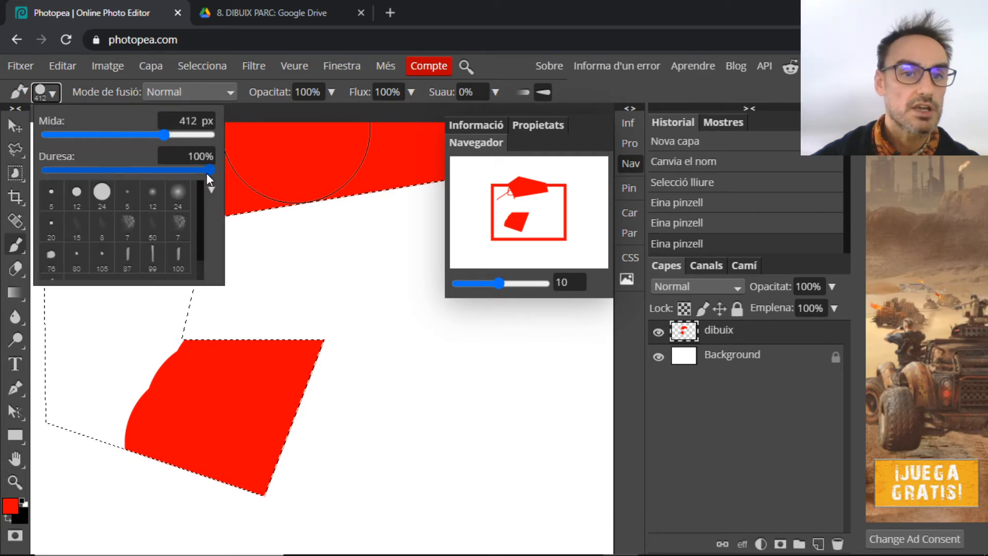
pyautogui.moveTo(209, 170); pyautogui.dragTo(125, 171)
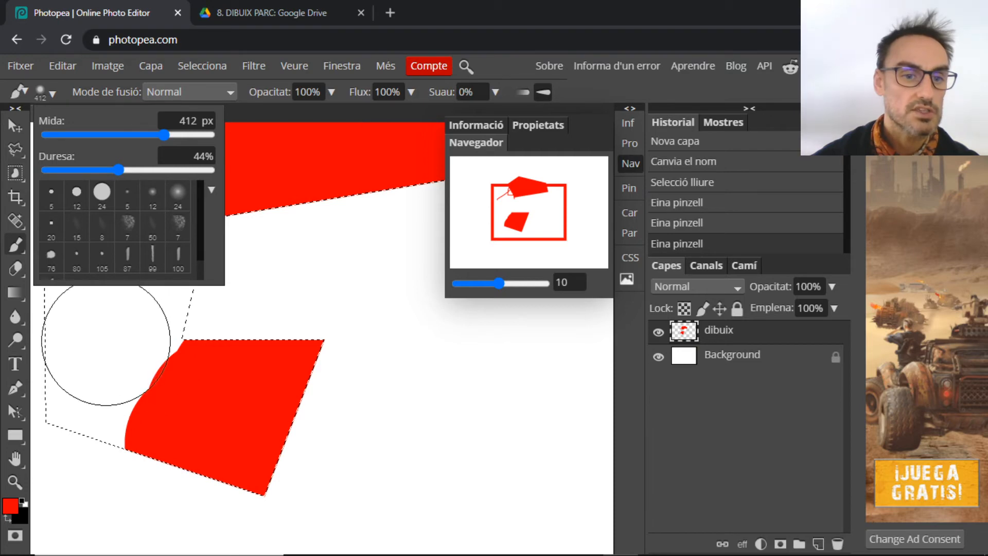
pyautogui.moveTo(106, 342)
pyautogui.mouseDown()
pyautogui.moveTo(109, 335)
pyautogui.moveTo(143, 441)
pyautogui.mouseUp()
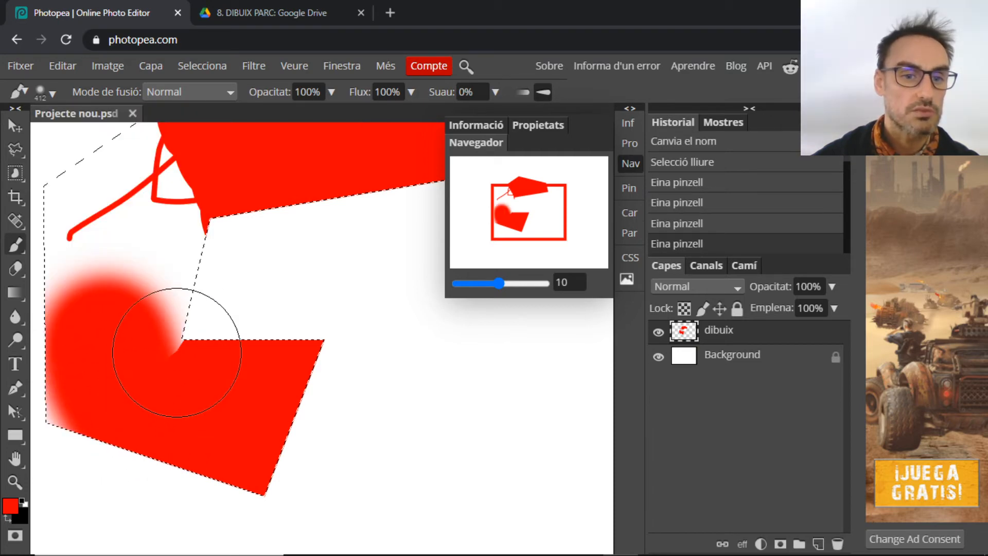
pyautogui.moveTo(176, 352)
pyautogui.mouseDown()
pyautogui.moveTo(165, 286)
pyautogui.moveTo(220, 297)
pyautogui.moveTo(218, 283)
pyautogui.moveTo(269, 242)
pyautogui.mouseUp()
pyautogui.click(49, 92)
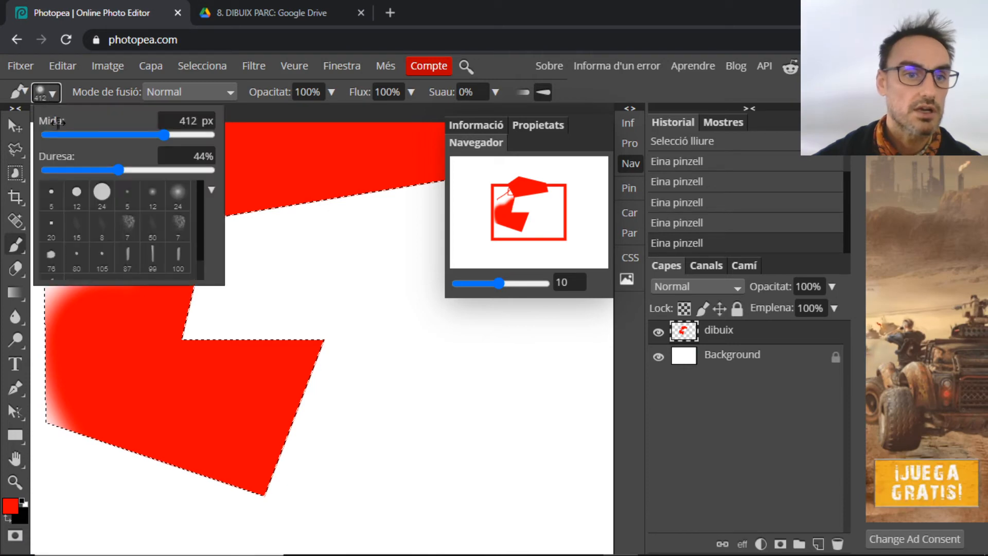
pyautogui.moveTo(119, 170); pyautogui.dragTo(68, 171)
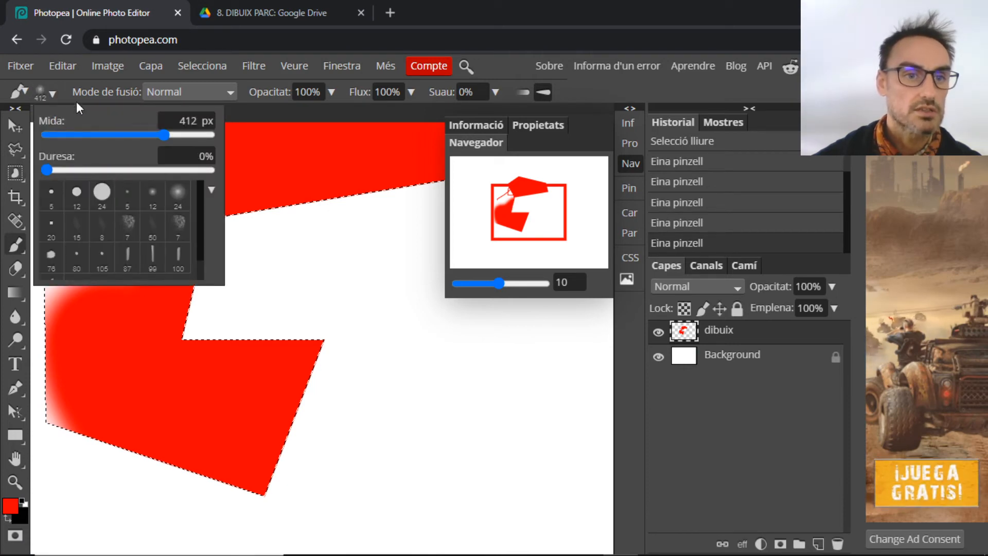
pyautogui.click(51, 91)
pyautogui.click(51, 91)
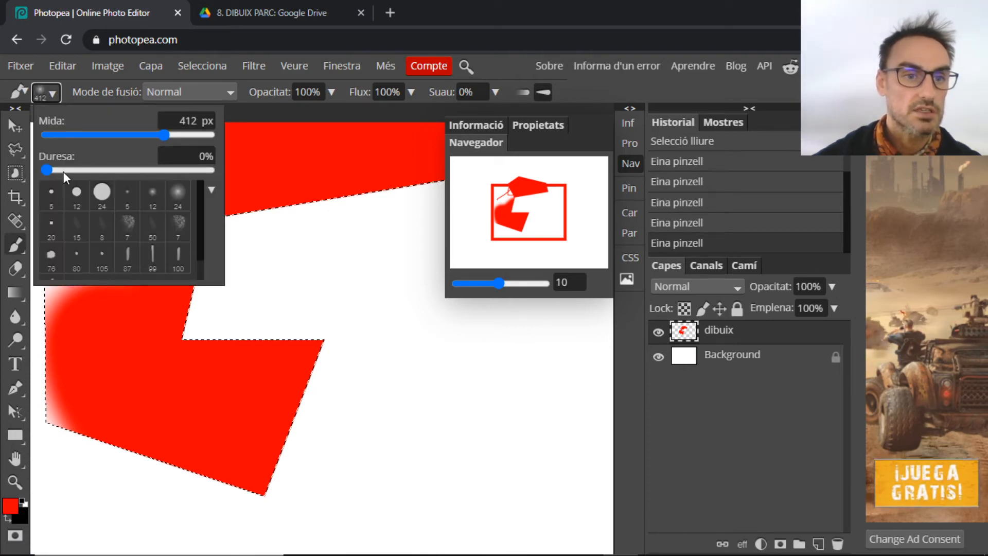
pyautogui.moveTo(124, 356)
pyautogui.mouseDown()
pyautogui.moveTo(100, 452)
pyautogui.moveTo(44, 392)
pyautogui.moveTo(165, 222)
pyautogui.moveTo(172, 180)
pyautogui.moveTo(154, 155)
pyautogui.moveTo(162, 177)
pyautogui.moveTo(97, 247)
pyautogui.moveTo(61, 320)
pyautogui.moveTo(200, 142)
pyautogui.moveTo(122, 209)
pyautogui.moveTo(66, 276)
pyautogui.moveTo(77, 209)
pyautogui.moveTo(167, 135)
pyautogui.mouseUp()
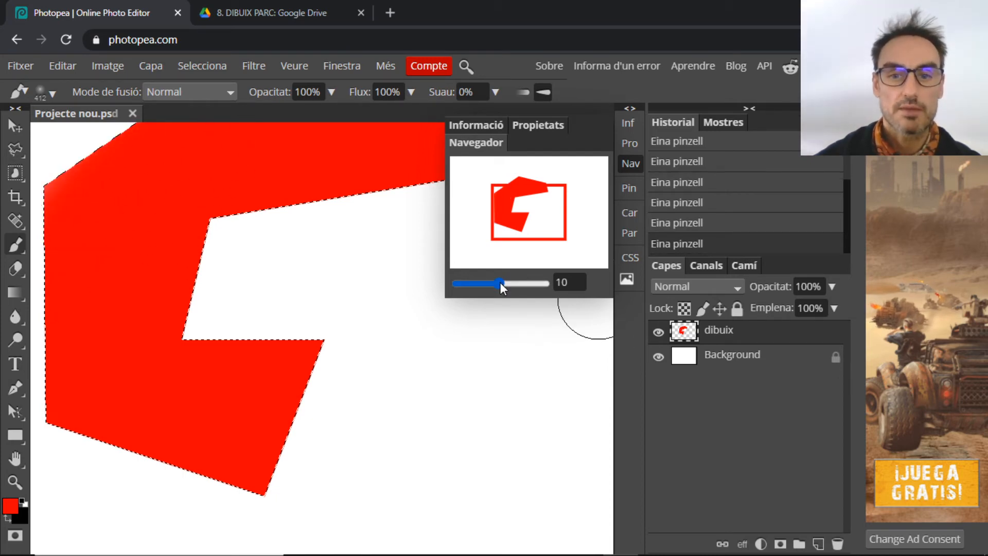
# Recentre the shape and erase a wide band through it with an enlarged eraser
pyautogui.moveTo(500, 282); pyautogui.dragTo(492, 282)
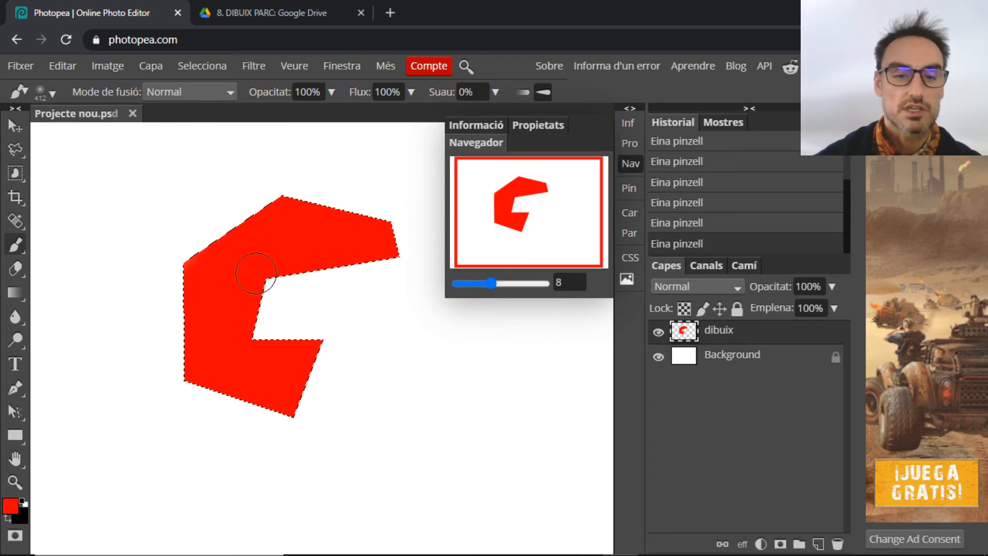
pyautogui.moveTo(532, 247); pyautogui.dragTo(536, 211)
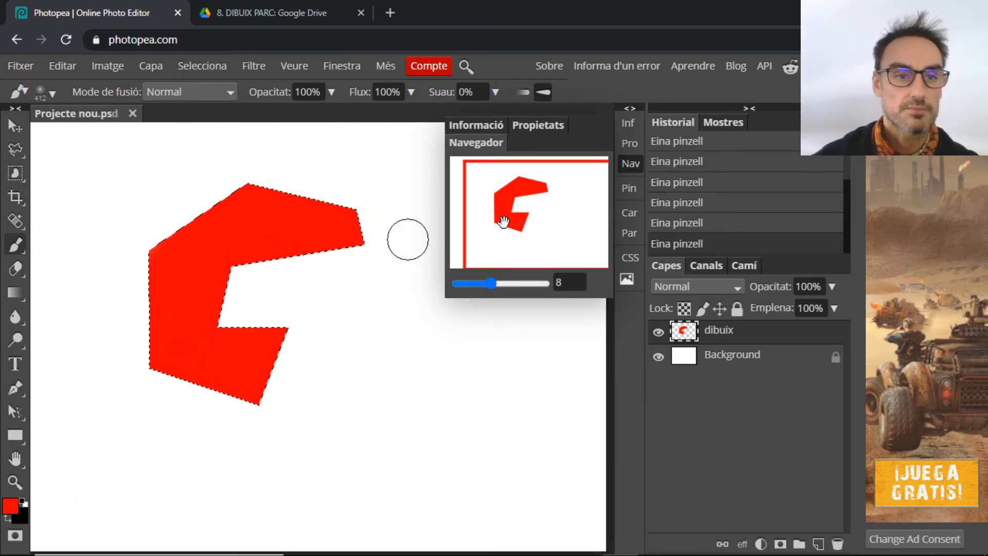
pyautogui.click(20, 267)
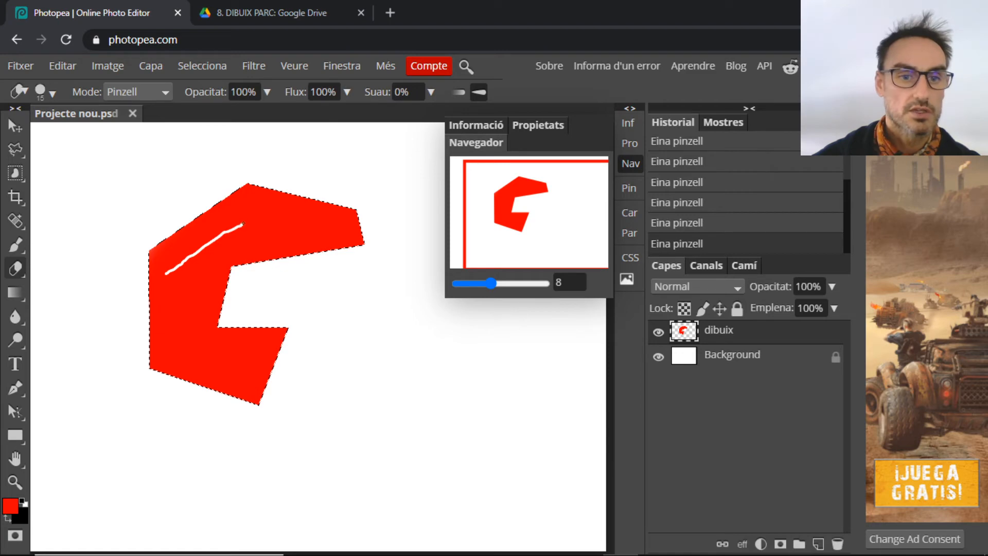
pyautogui.moveTo(243, 224); pyautogui.dragTo(244, 223)
pyautogui.click(51, 86)
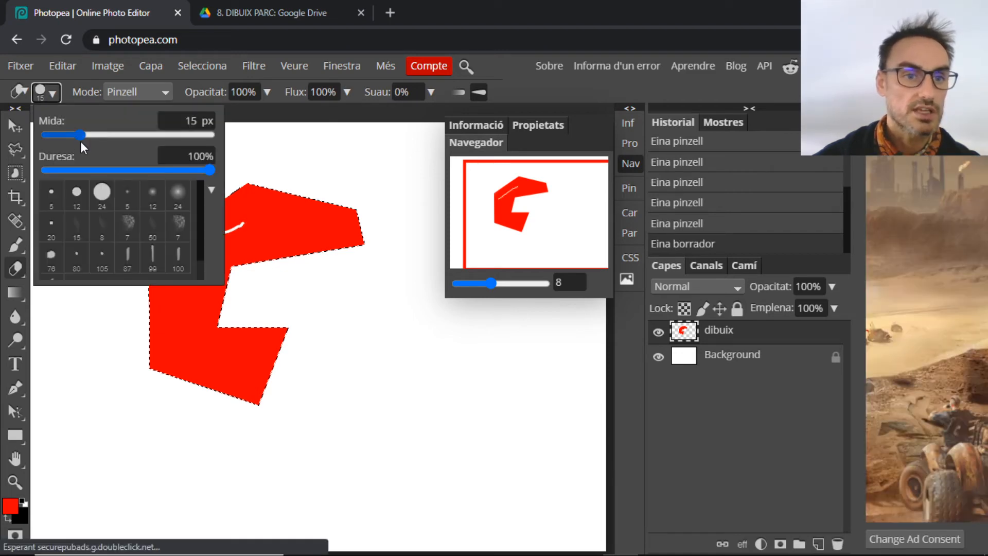
pyautogui.moveTo(103, 136); pyautogui.dragTo(152, 135)
pyautogui.moveTo(254, 194); pyautogui.dragTo(266, 260)
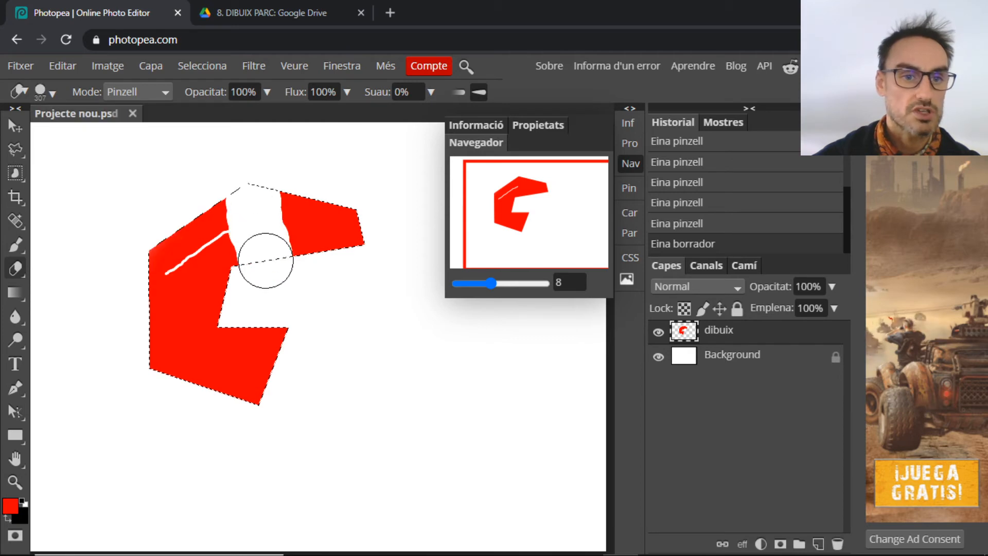
# Set the eraser hardness to 0% and softly erase part of the shape's top
pyautogui.click(65, 65)
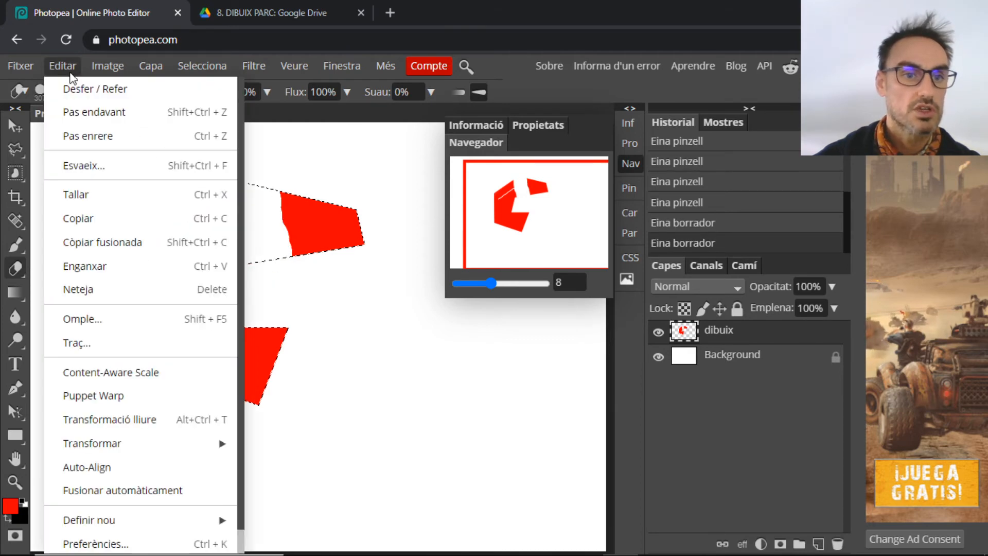
pyautogui.click(65, 69)
pyautogui.click(49, 90)
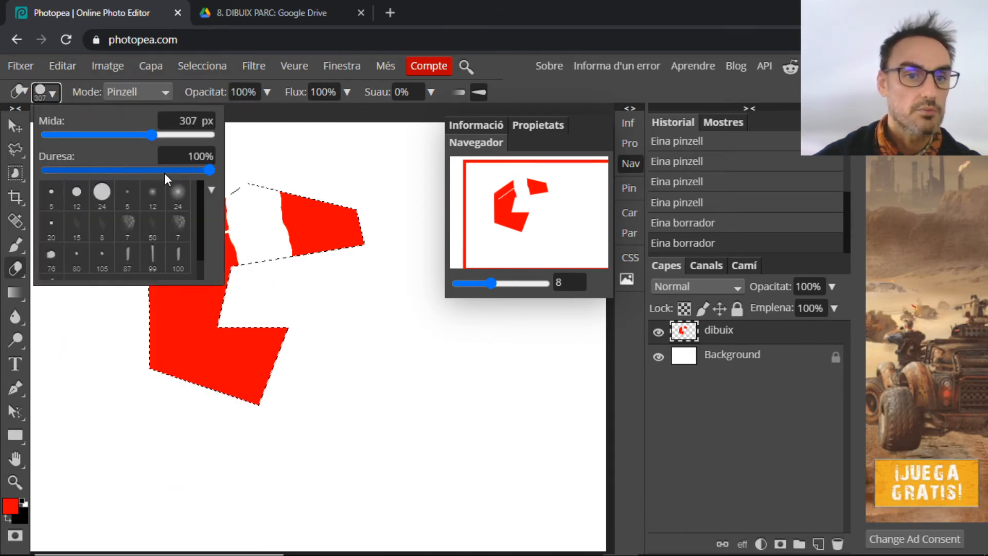
pyautogui.moveTo(165, 173); pyautogui.dragTo(14, 165)
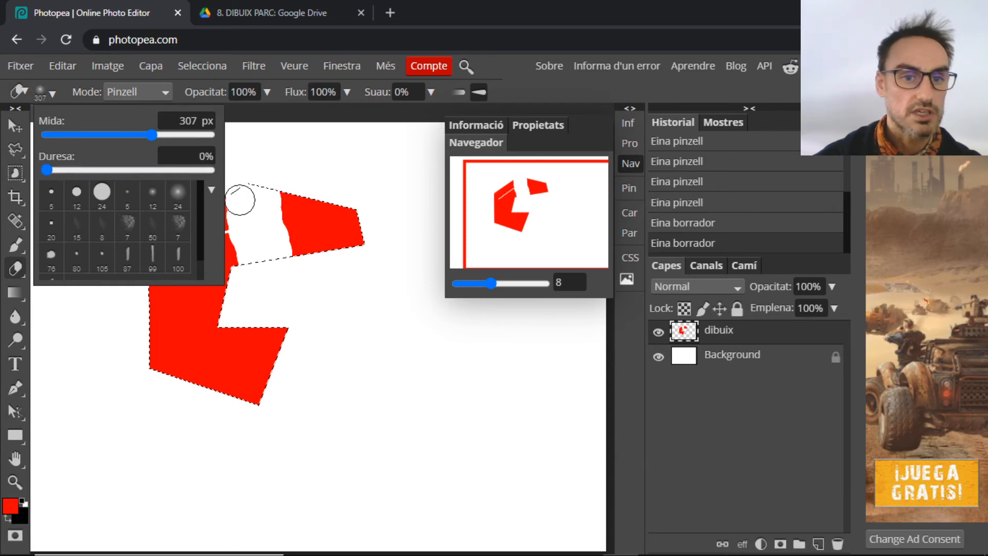
pyautogui.moveTo(267, 206)
pyautogui.mouseDown()
pyautogui.moveTo(301, 281)
pyautogui.moveTo(288, 170)
pyautogui.moveTo(285, 238)
pyautogui.moveTo(253, 287)
pyautogui.moveTo(227, 183)
pyautogui.mouseUp()
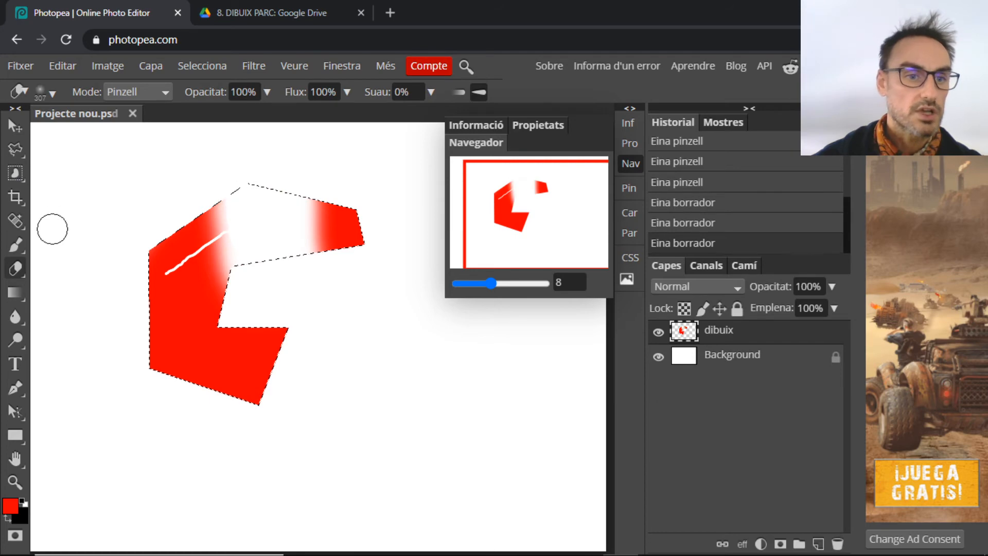
# Repaint the erased and faded top areas with the red brush
pyautogui.click(16, 245)
pyautogui.moveTo(166, 268)
pyautogui.mouseDown()
pyautogui.moveTo(280, 203)
pyautogui.moveTo(367, 188)
pyautogui.moveTo(185, 275)
pyautogui.moveTo(211, 297)
pyautogui.moveTo(319, 246)
pyautogui.mouseUp()
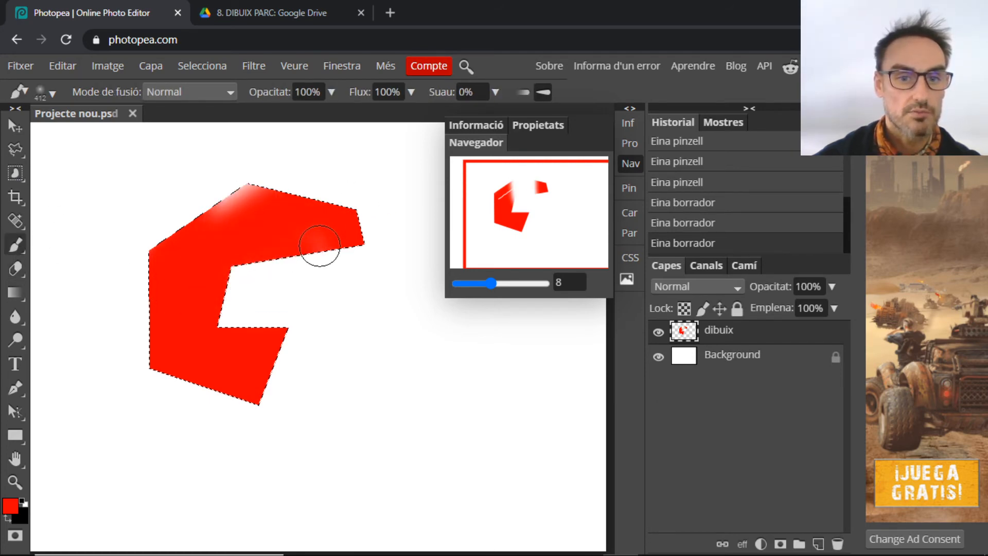
pyautogui.moveTo(287, 203)
pyautogui.mouseDown()
pyautogui.moveTo(264, 195)
pyautogui.moveTo(201, 213)
pyautogui.mouseUp()
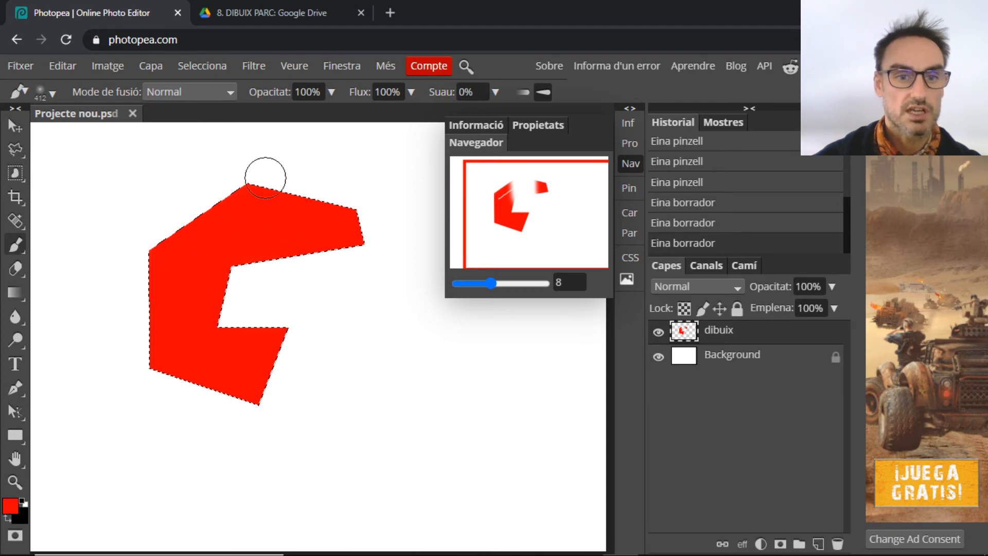
pyautogui.moveTo(259, 202); pyautogui.dragTo(325, 184)
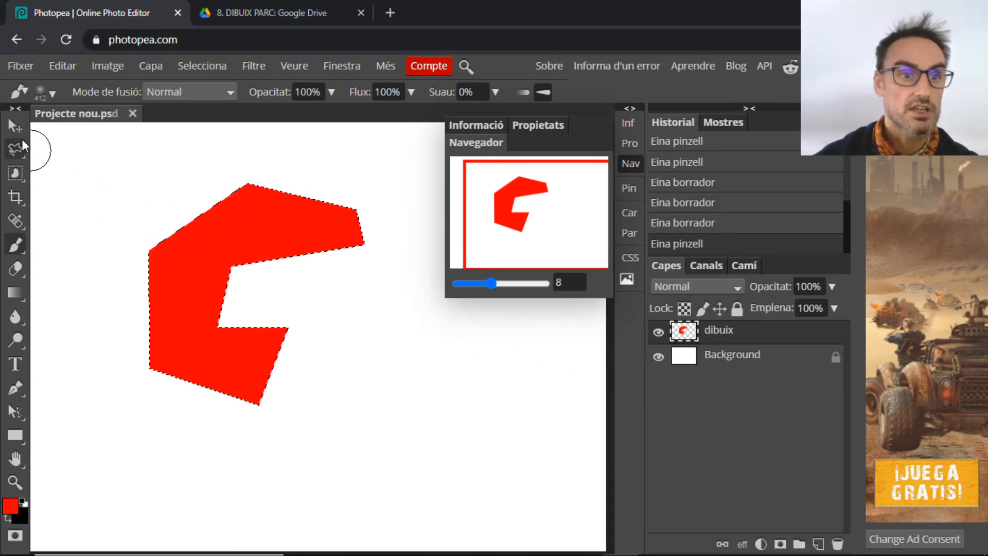
pyautogui.click(15, 126)
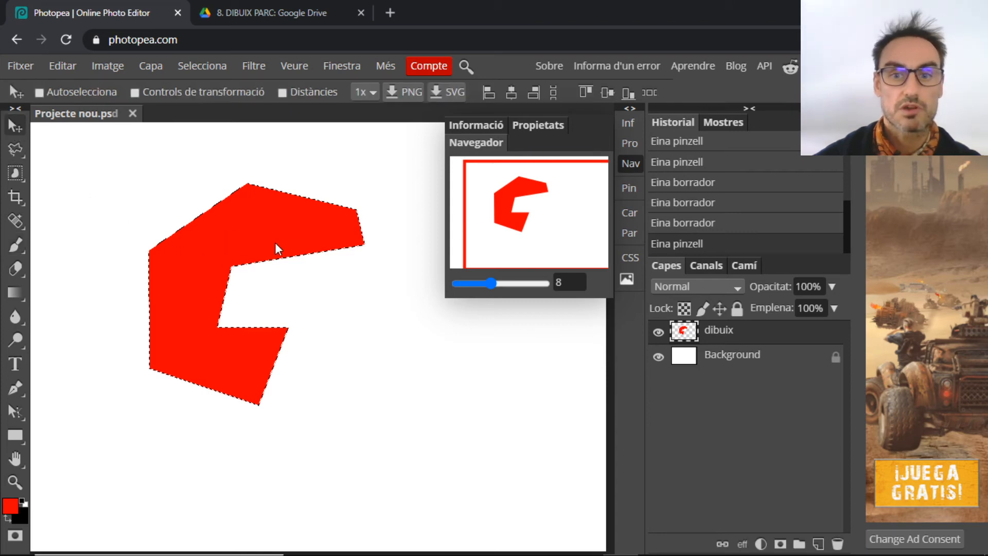
# Move the red shape lower-right, deselect it via Selecciona > Deseleccionar, and reposition it
pyautogui.click(628, 164)
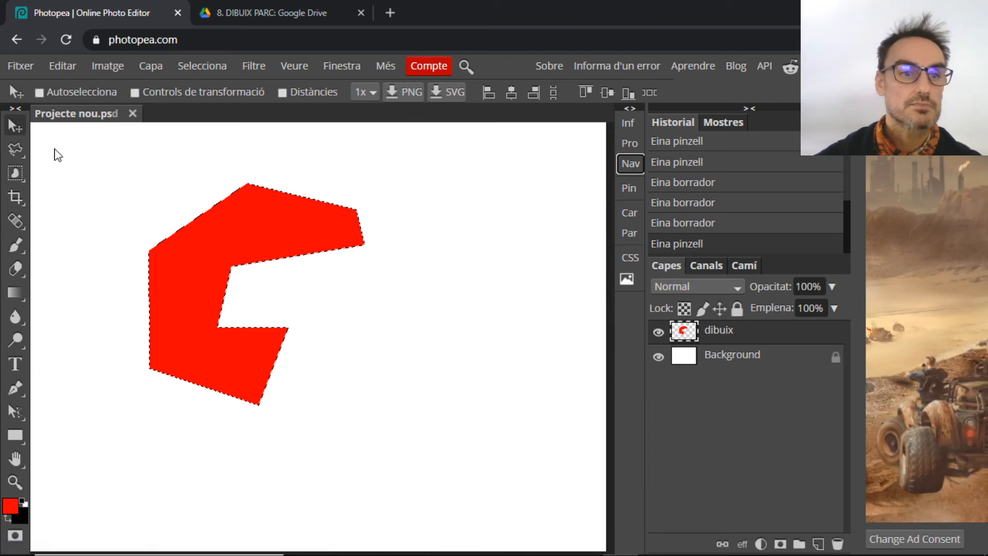
pyautogui.moveTo(184, 238); pyautogui.dragTo(252, 286)
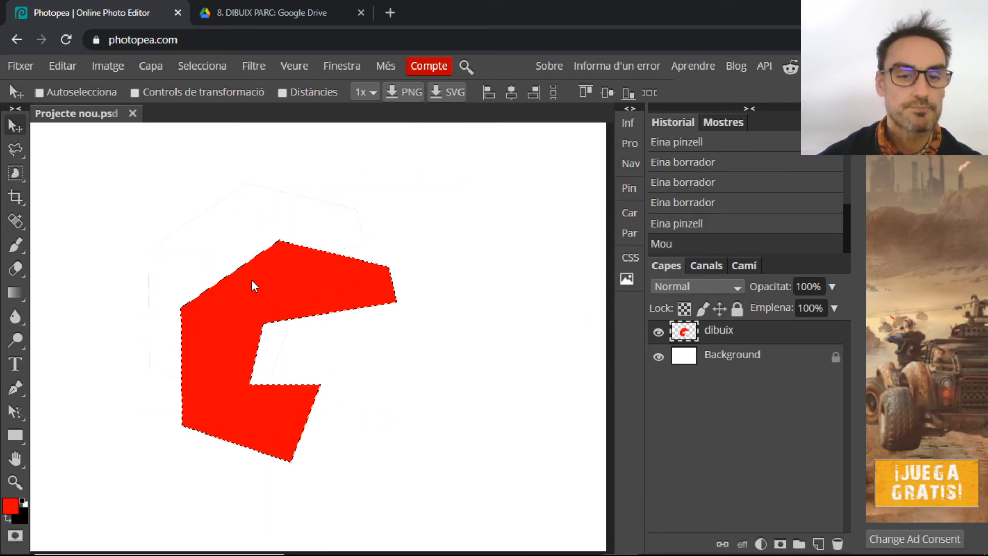
pyautogui.click(208, 67)
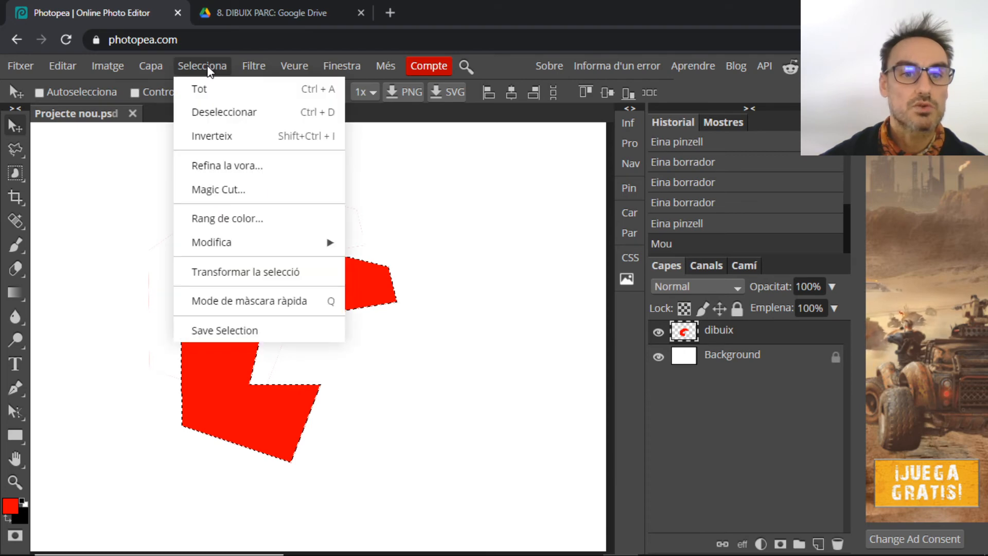
pyautogui.click(218, 111)
pyautogui.moveTo(307, 273); pyautogui.dragTo(331, 258)
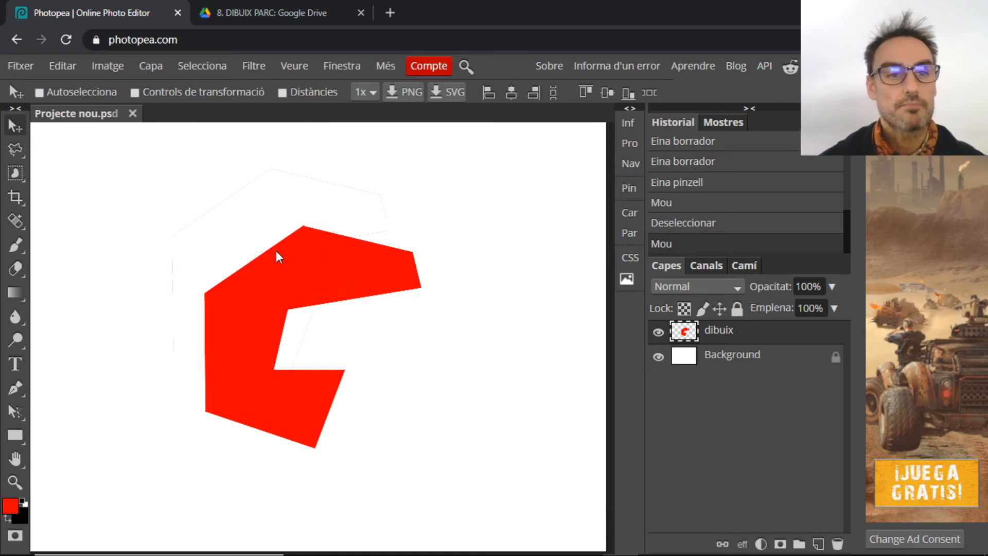
pyautogui.click(61, 67)
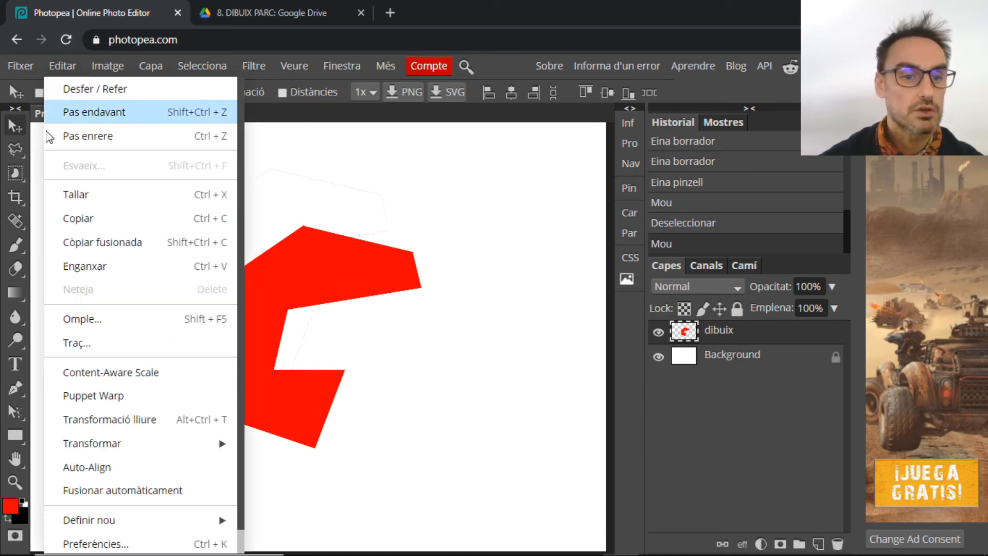
# Free-transform the red shape: resize, move, rotate about -55.6°, narrow and skew it, then commit
pyautogui.click(184, 423)
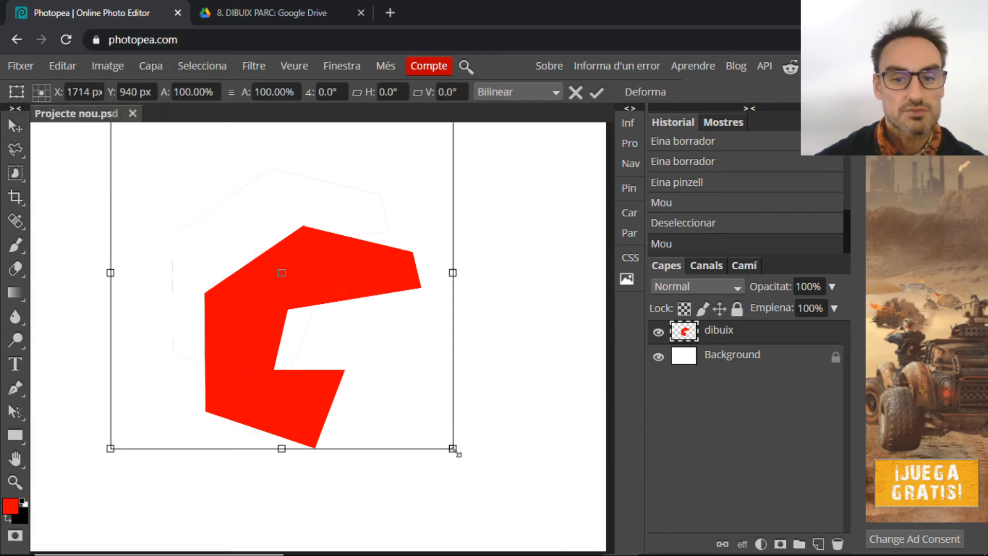
pyautogui.moveTo(455, 451); pyautogui.dragTo(427, 403)
pyautogui.moveTo(343, 277); pyautogui.dragTo(380, 317)
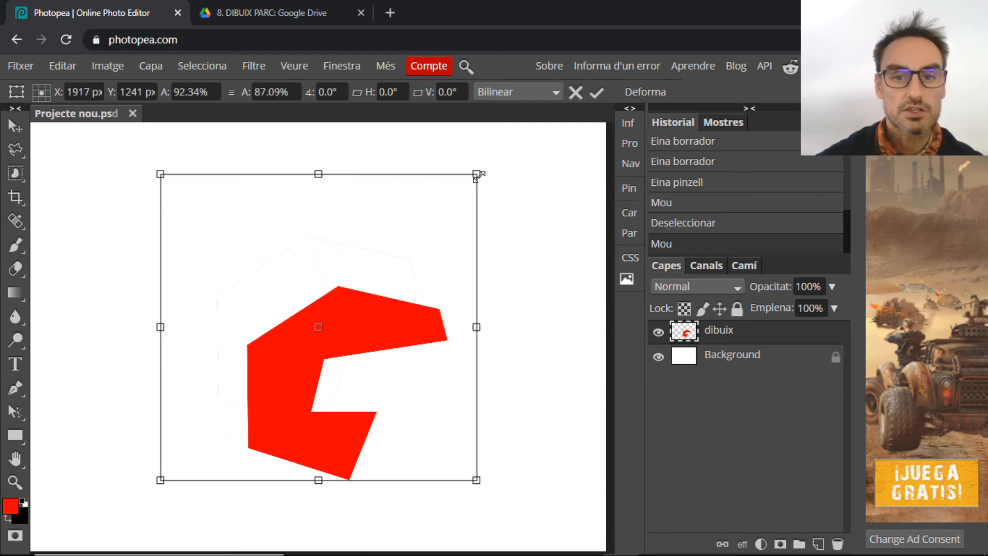
pyautogui.moveTo(487, 164); pyautogui.dragTo(459, 141)
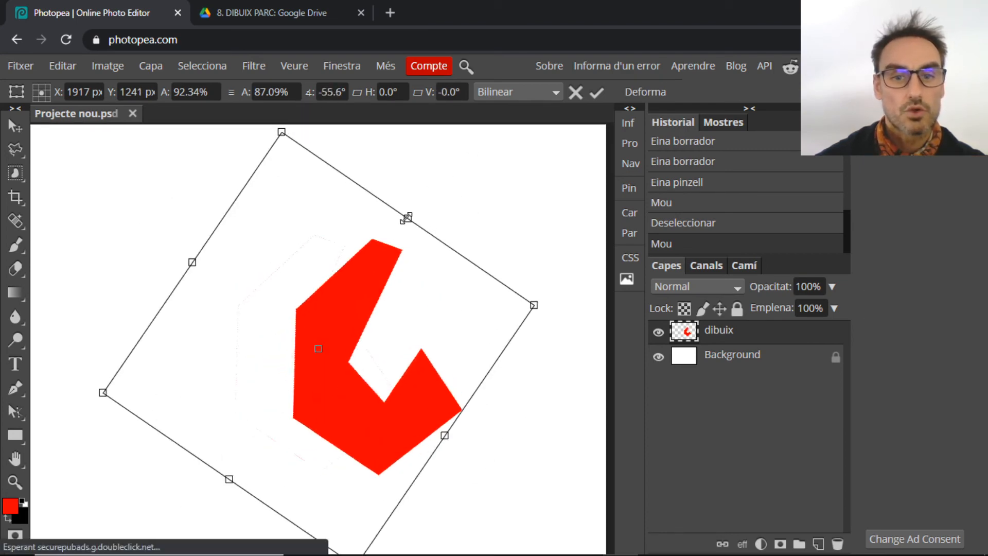
pyautogui.moveTo(406, 217); pyautogui.dragTo(394, 271)
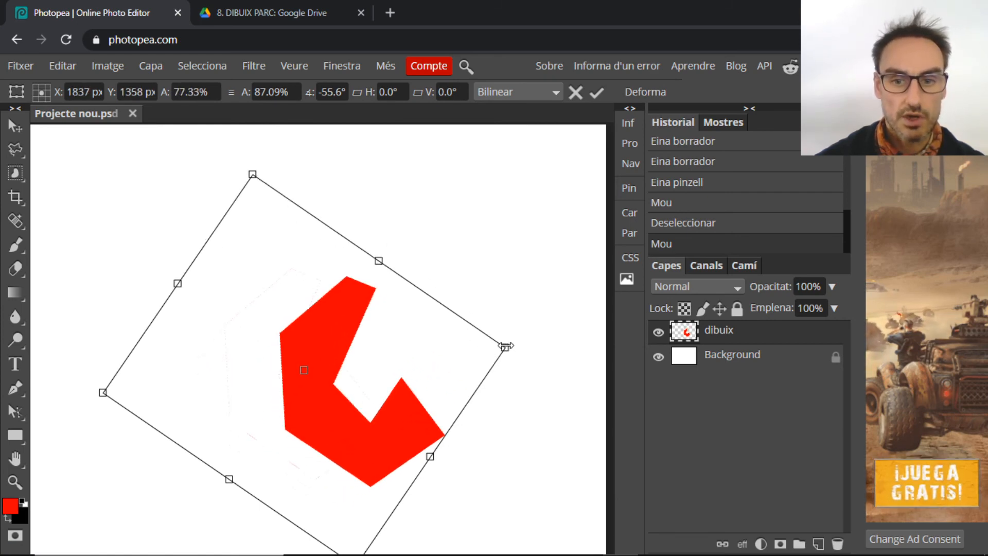
pyautogui.moveTo(506, 348); pyautogui.dragTo(389, 387)
pyautogui.moveTo(115, 396); pyautogui.dragTo(142, 363)
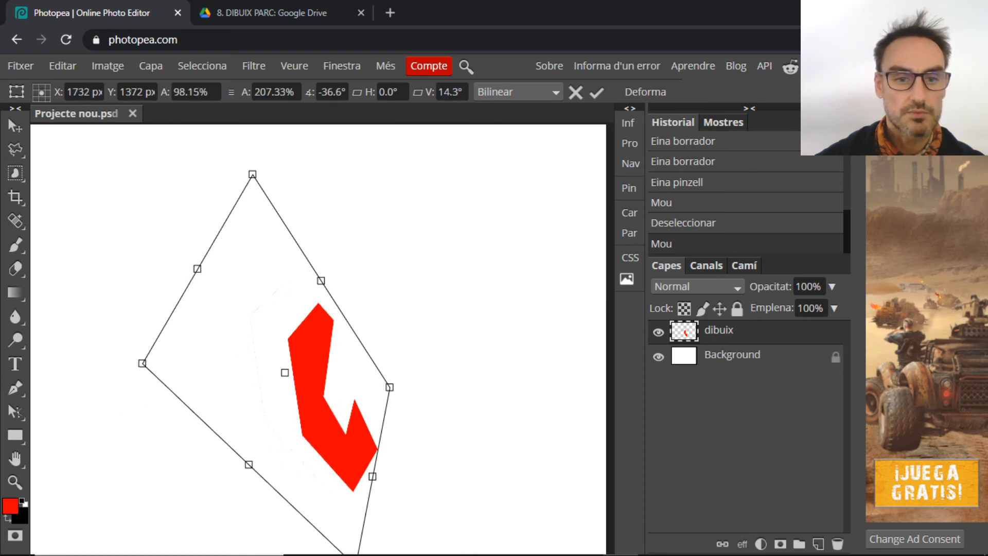
pyautogui.moveTo(197, 269); pyautogui.dragTo(234, 266)
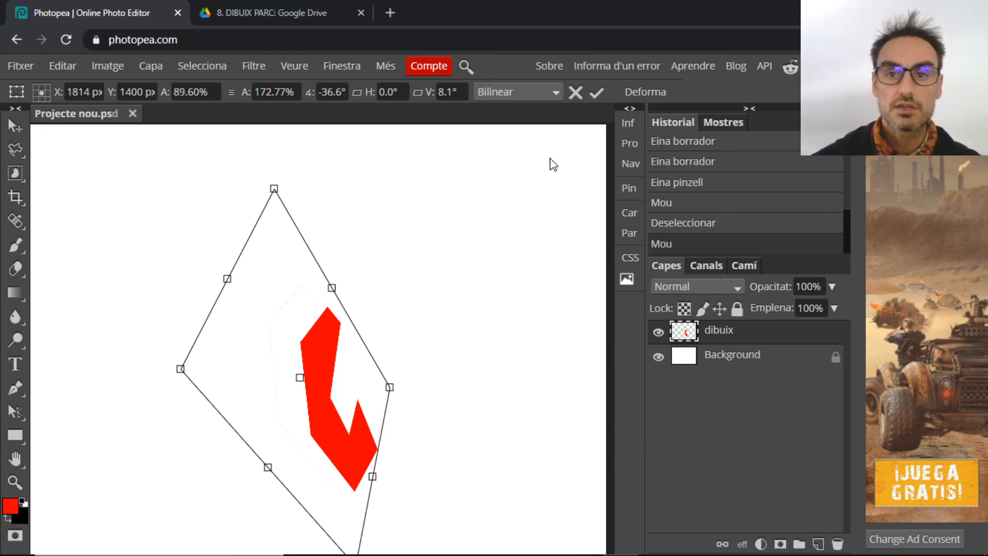
pyautogui.click(596, 94)
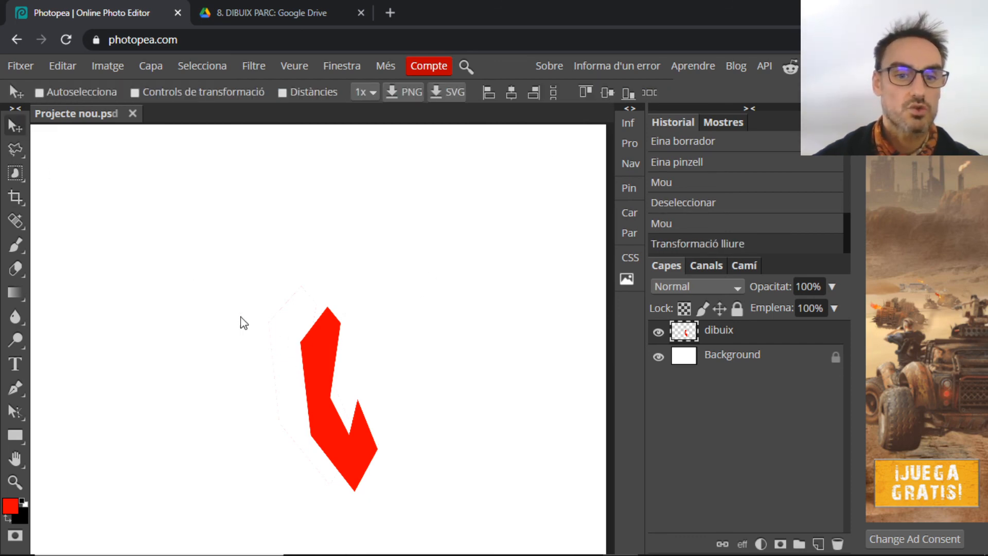
# Drag the transformed red hook shape up and to the left with the Move tool
pyautogui.moveTo(316, 351); pyautogui.dragTo(282, 285)
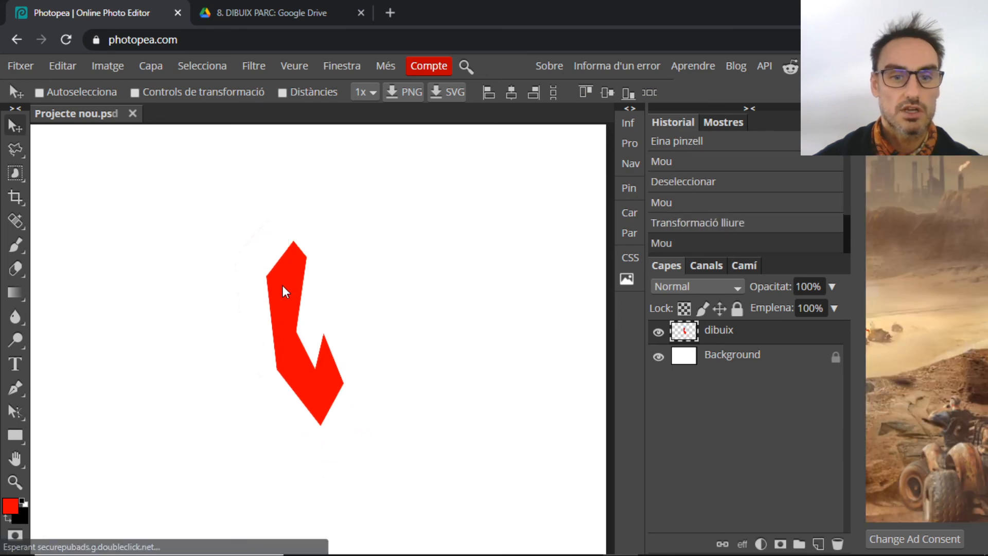